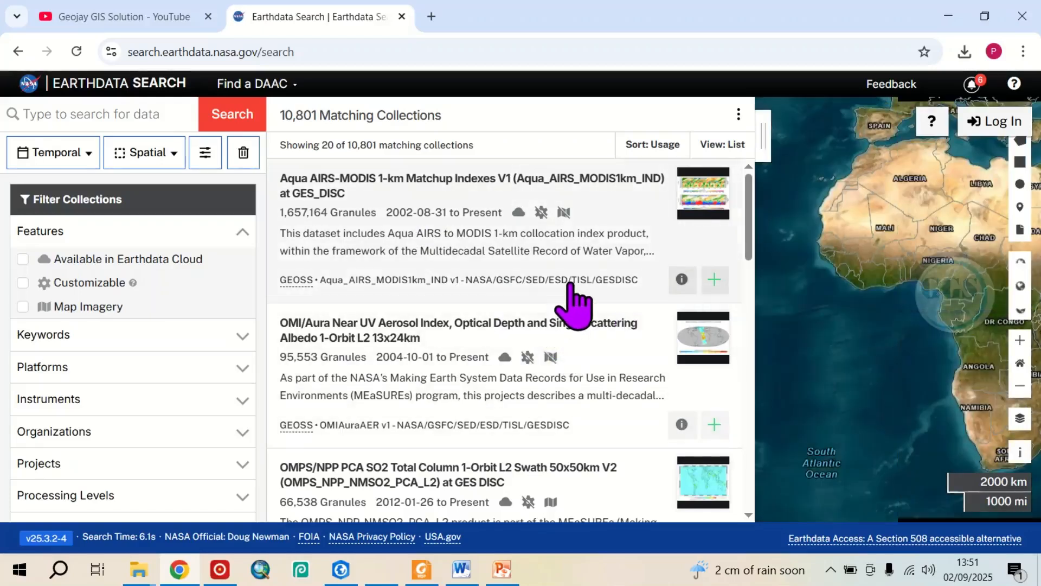
# Look through the list of matching collections, and collapse the results to uncover the map.
pyautogui.scroll(-1, 573, 306)
pyautogui.scroll(-5, 574, 307)
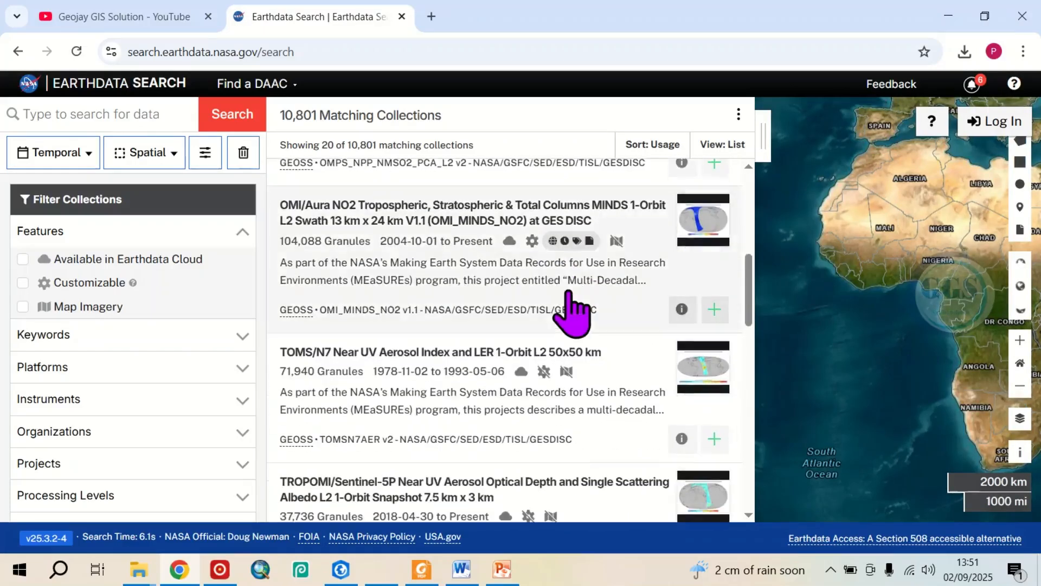
pyautogui.scroll(-1, 569, 309)
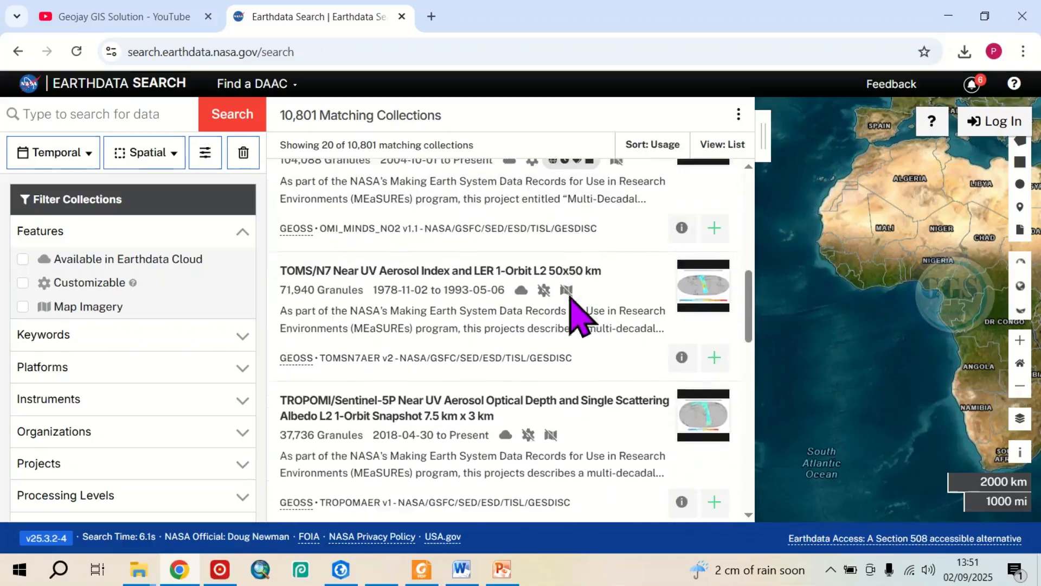
pyautogui.scroll(8, 571, 304)
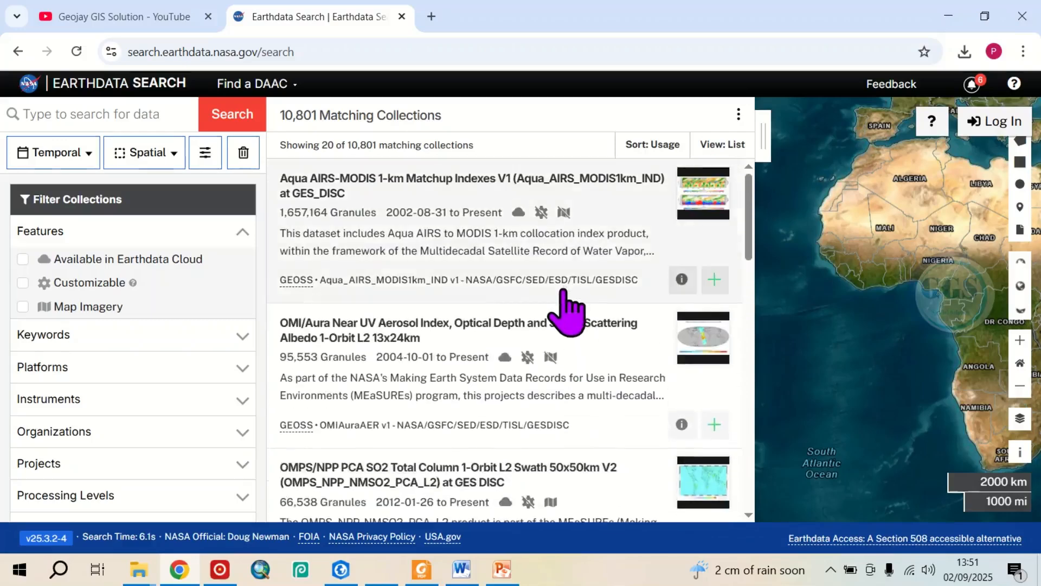
pyautogui.click(765, 138)
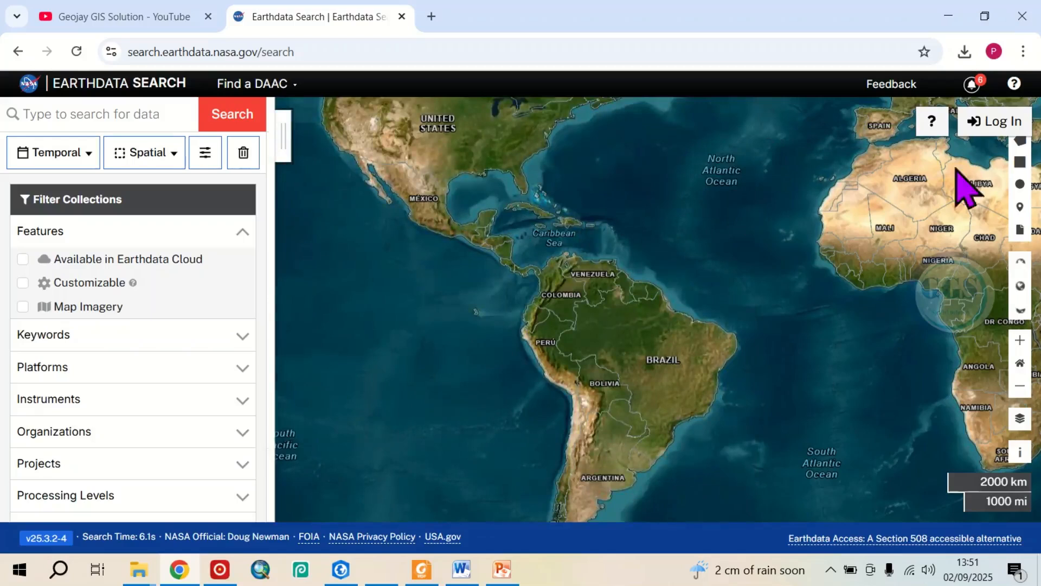
# Sign in through Earthdata Login with the prefilled username and password.
pyautogui.click(998, 122)
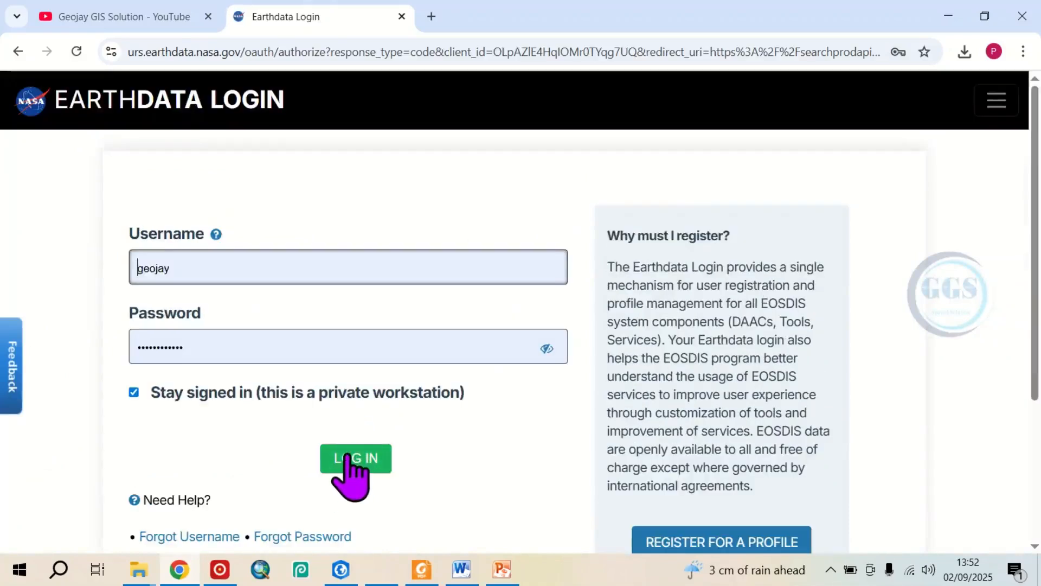
pyautogui.click(346, 458)
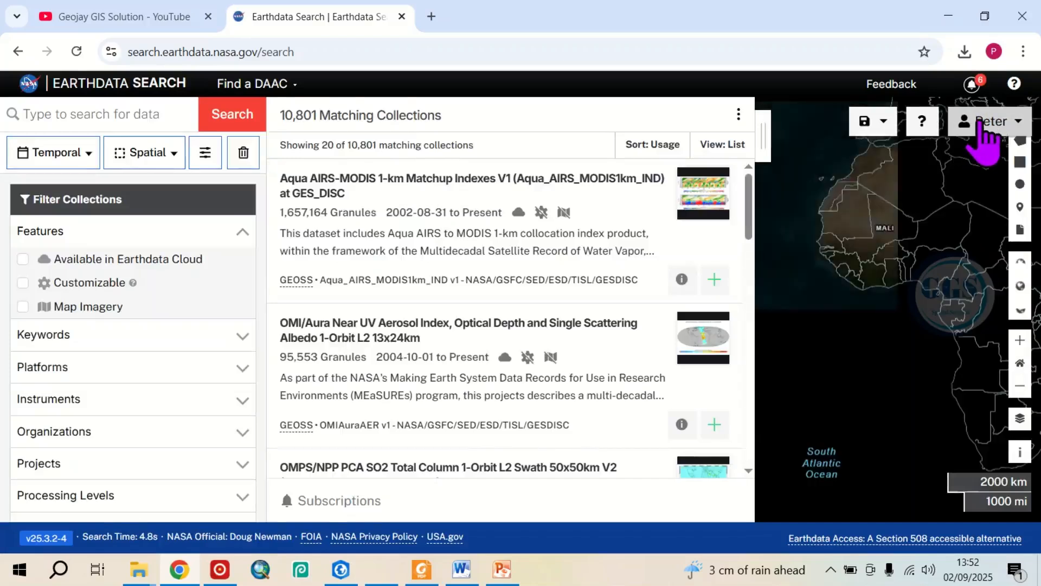
# Collapse the collection results and bring the map to the Shtip area in eastern North Macedonia.
pyautogui.click(764, 138)
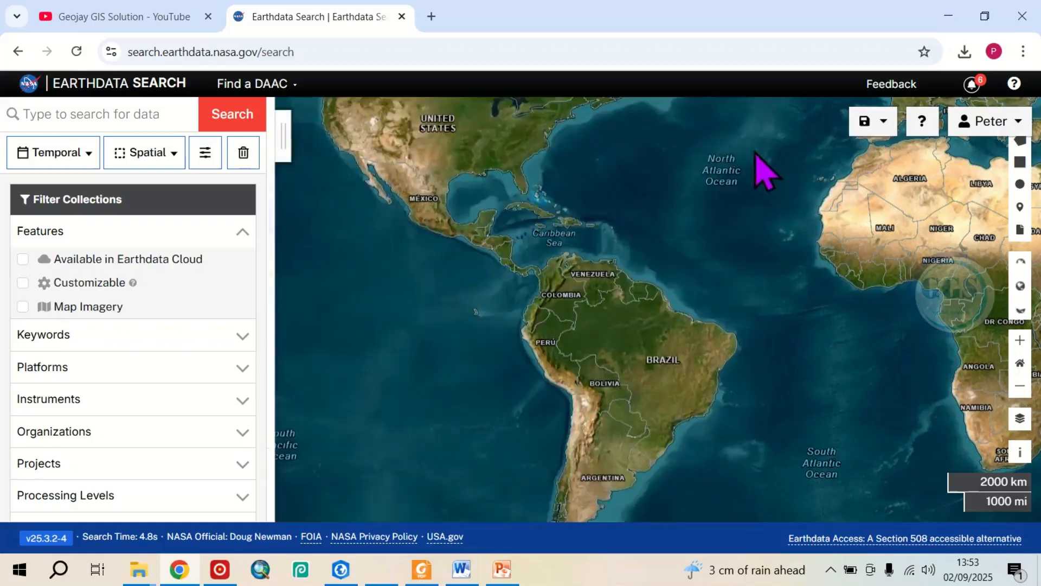
pyautogui.moveTo(879, 245); pyautogui.dragTo(451, 353)
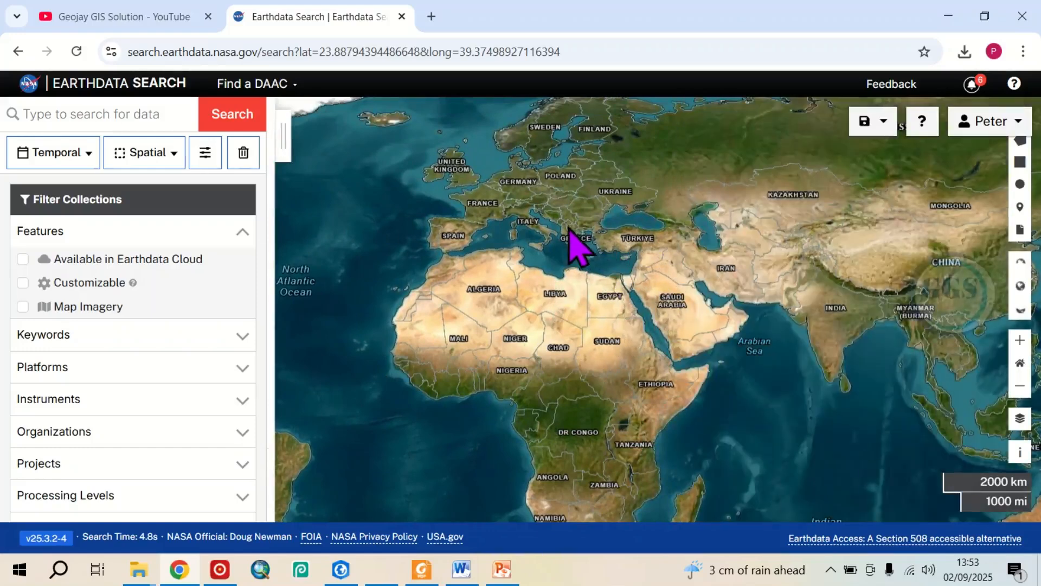
pyautogui.scroll(1, 571, 226)
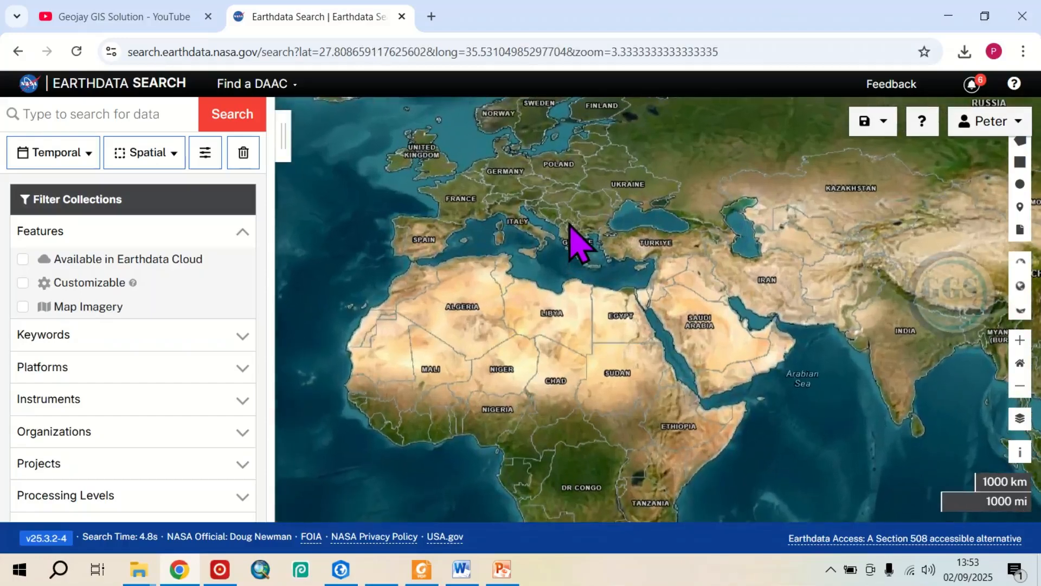
pyautogui.scroll(1, 573, 239)
pyautogui.scroll(1, 591, 255)
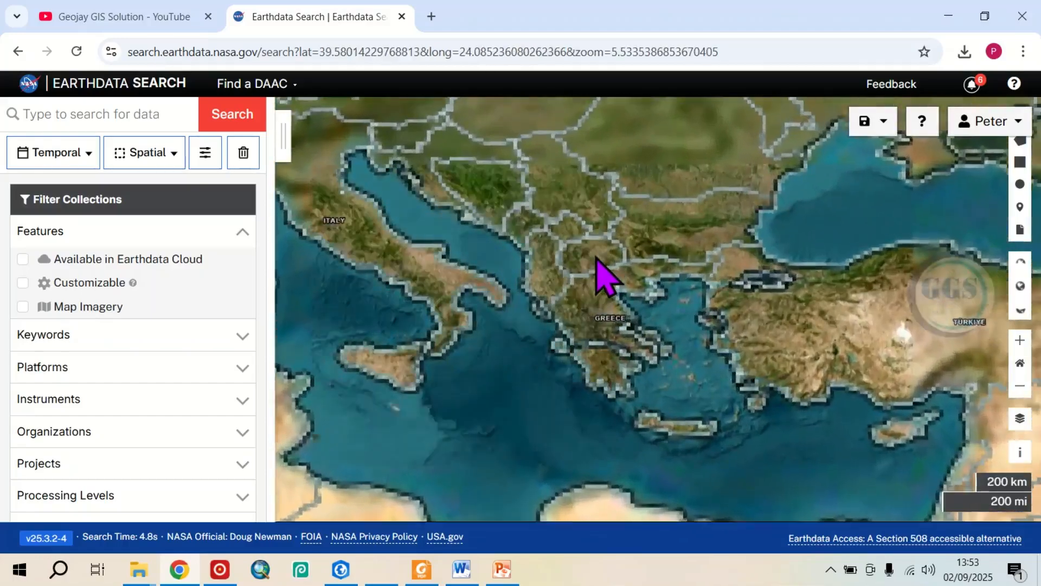
pyautogui.scroll(1, 602, 275)
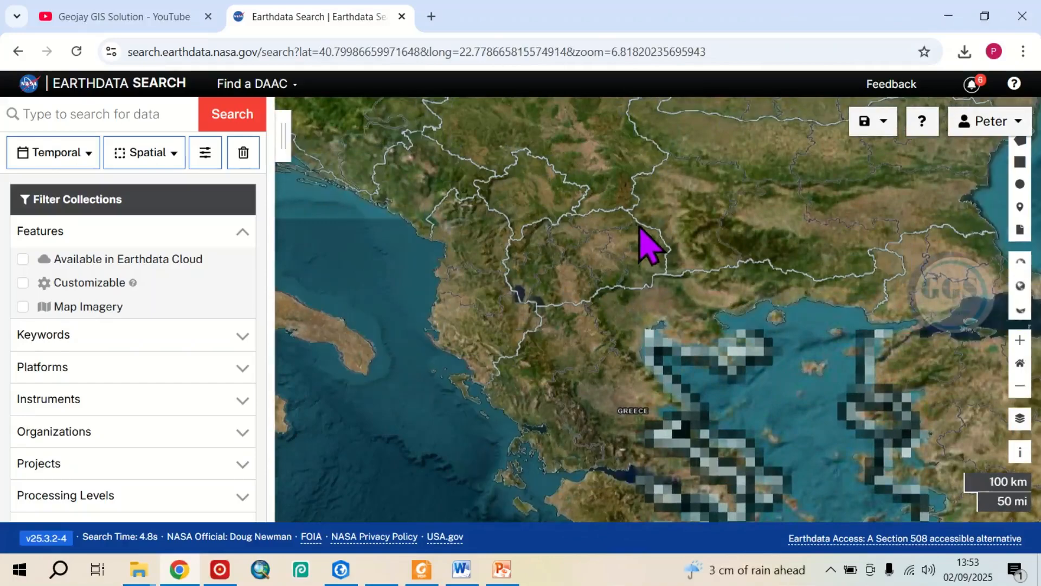
pyautogui.scroll(2, 635, 239)
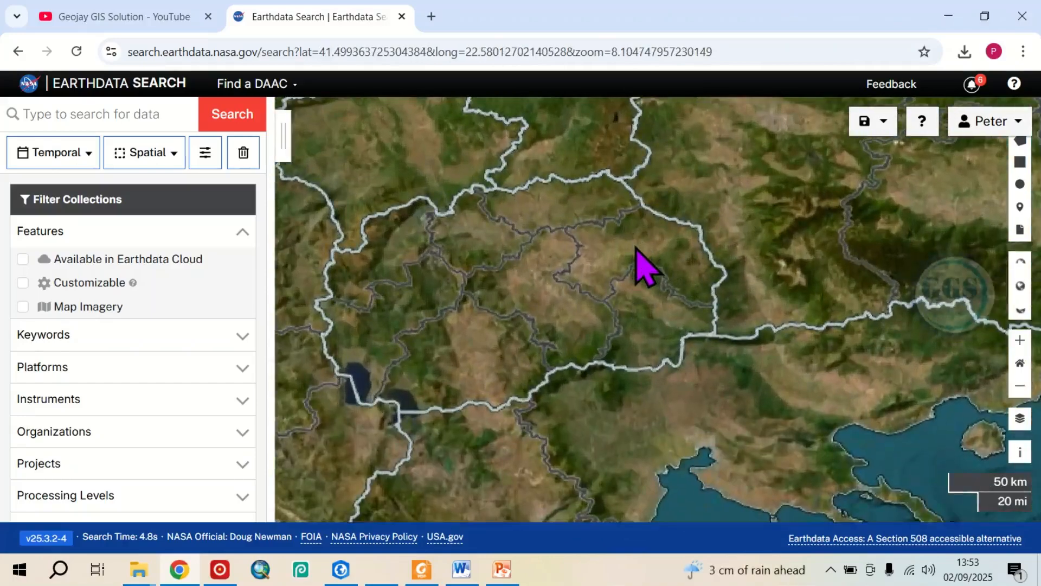
pyautogui.scroll(2, 637, 248)
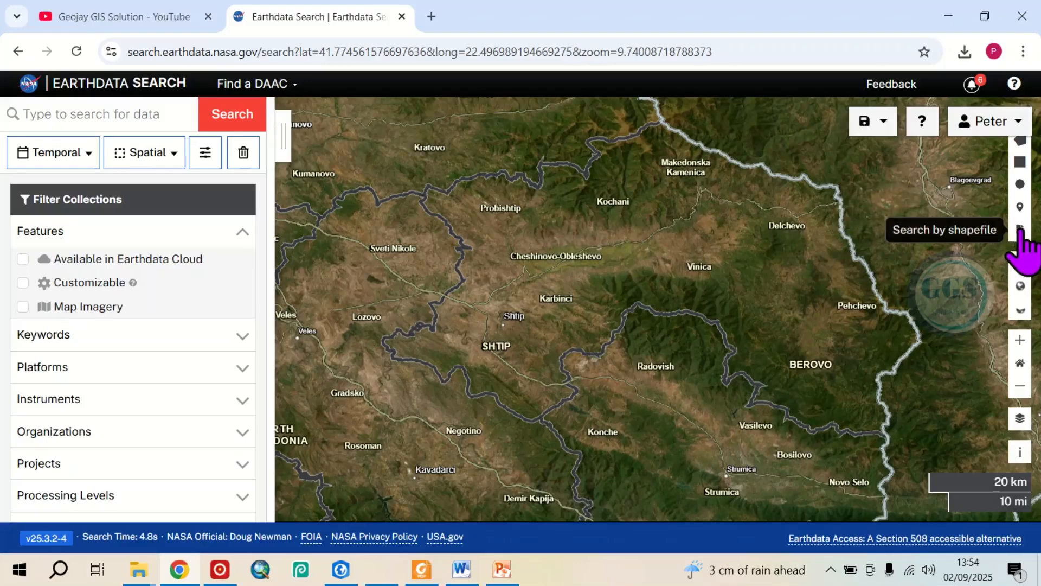
pyautogui.click(1021, 163)
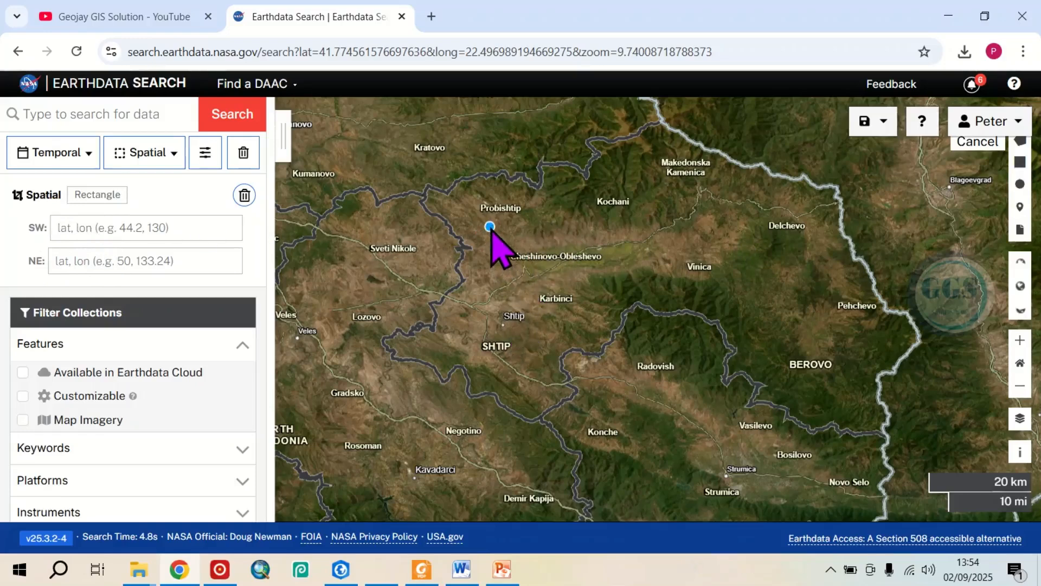
pyautogui.moveTo(495, 243); pyautogui.dragTo(563, 300)
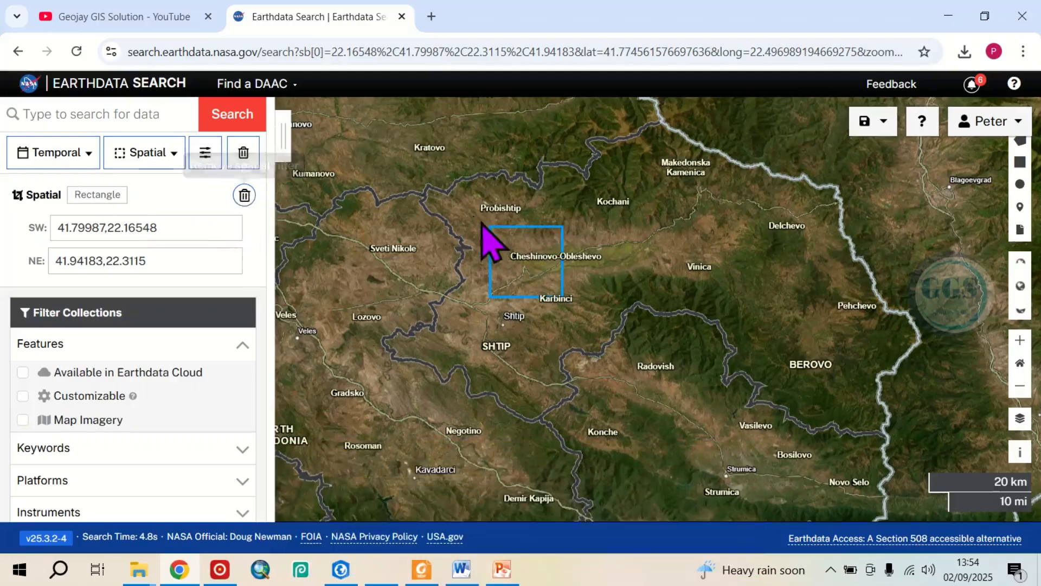
pyautogui.click(245, 196)
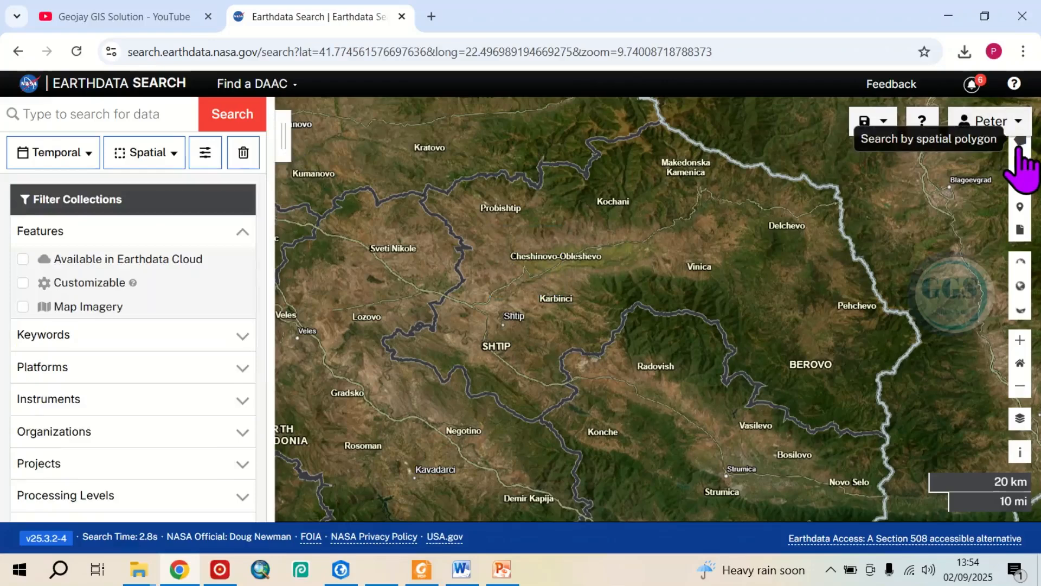
# Draw a spatial search polygon on the map enclosing Shtip and Karbinci.
pyautogui.click(1019, 146)
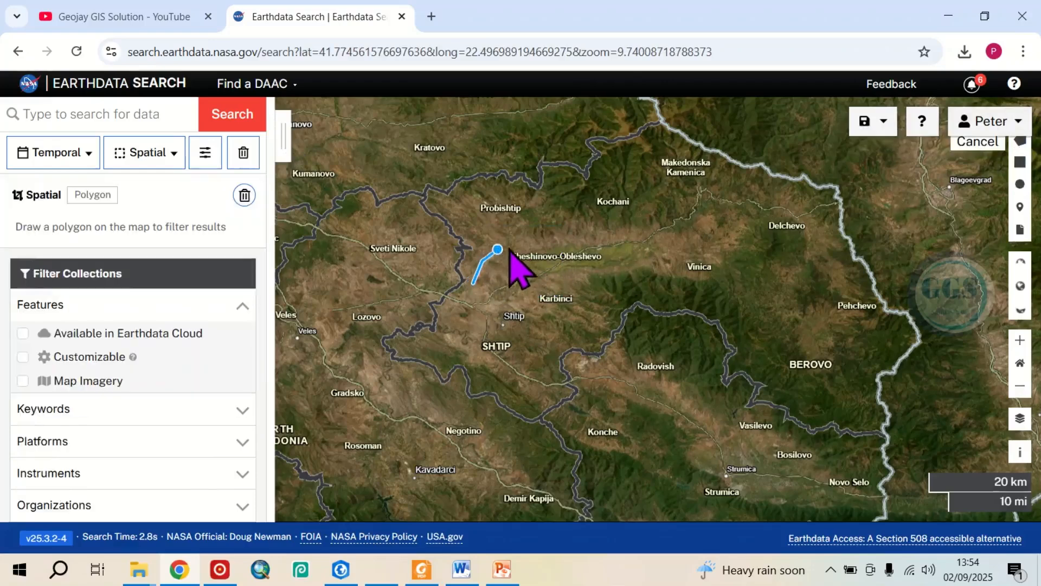
pyautogui.click(528, 245)
pyautogui.click(567, 275)
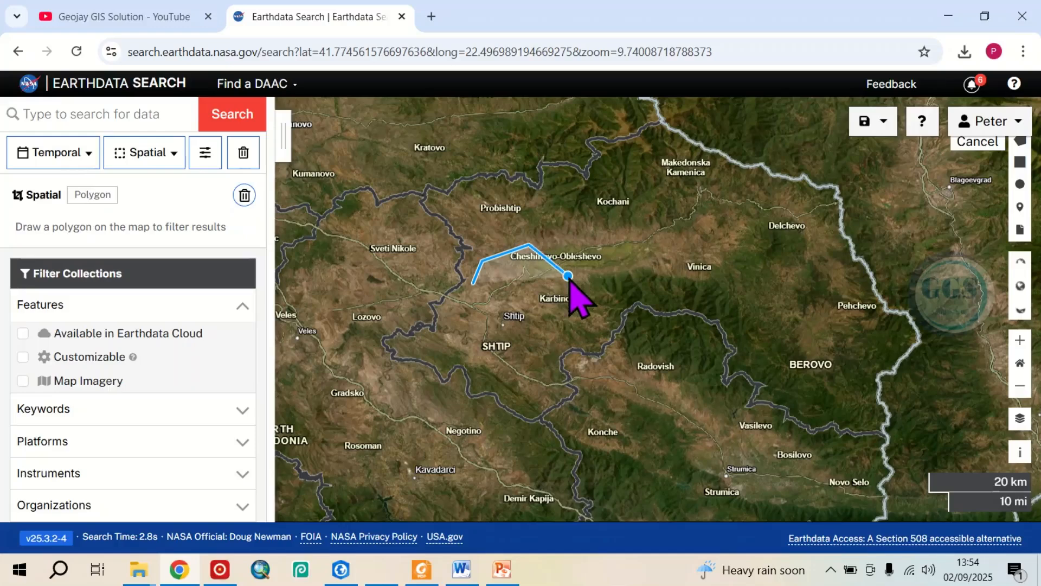
pyautogui.click(568, 313)
pyautogui.click(534, 337)
pyautogui.click(486, 340)
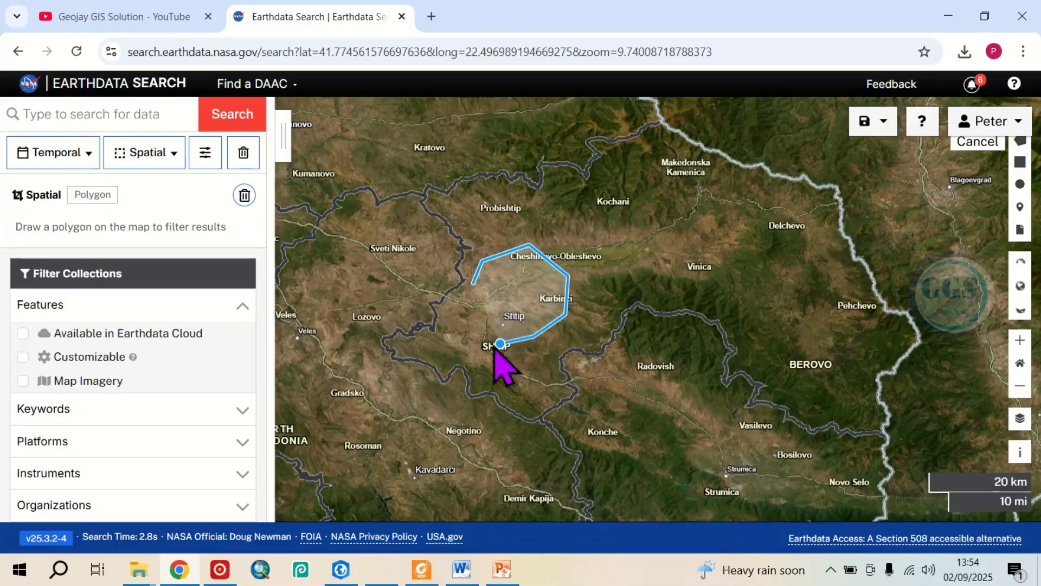
pyautogui.click(475, 293)
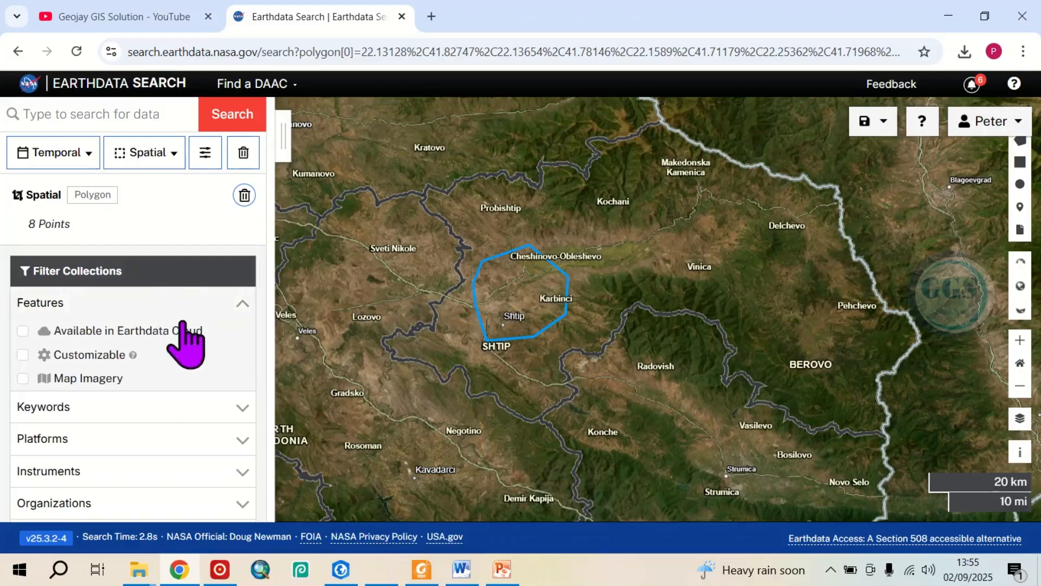
# Examine the collection filter categories, including the options under Platforms and Instruments.
pyautogui.scroll(-3, 210, 347)
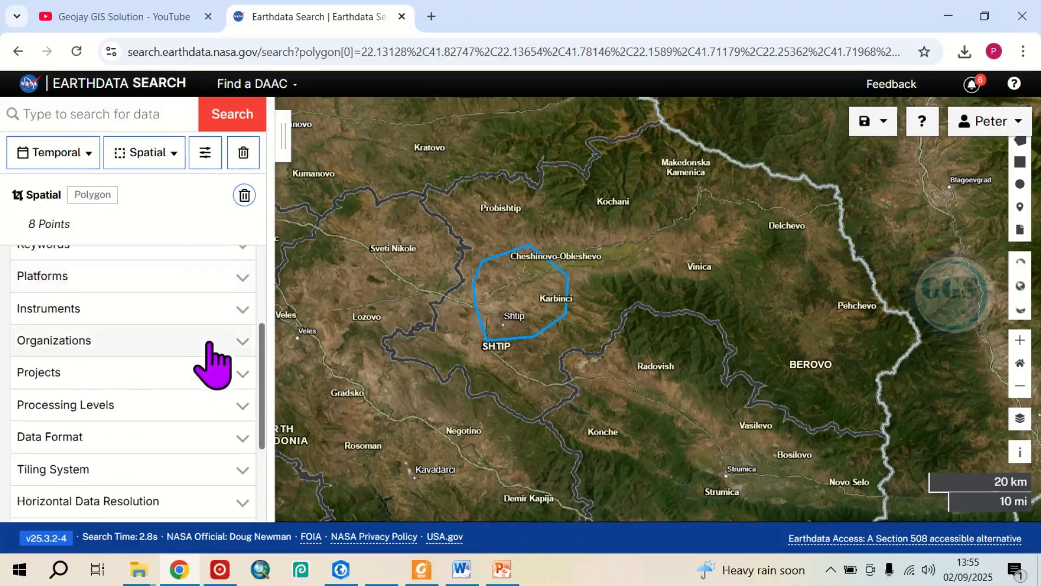
pyautogui.scroll(3, 81, 315)
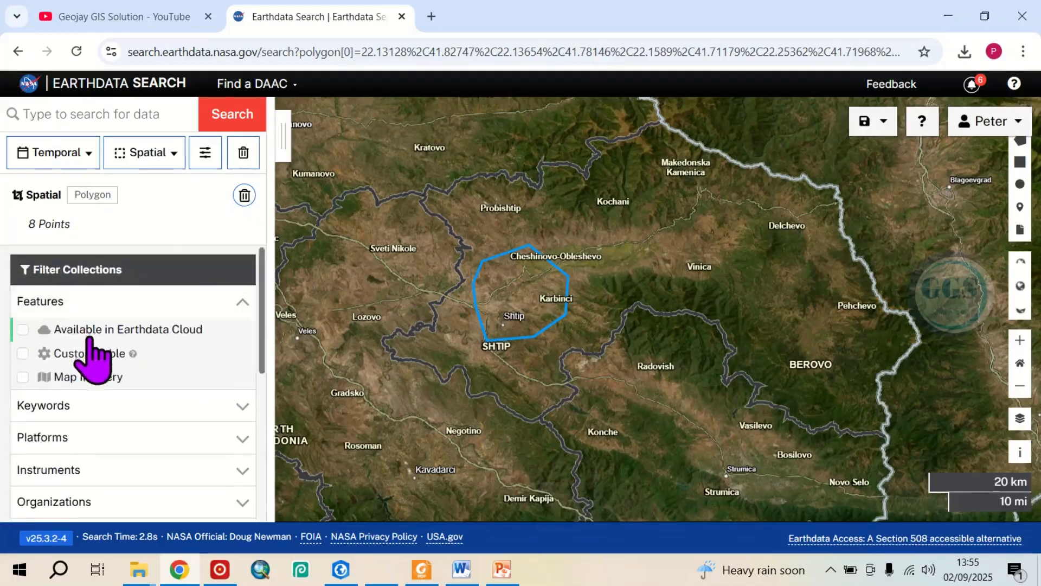
pyautogui.scroll(-3, 91, 347)
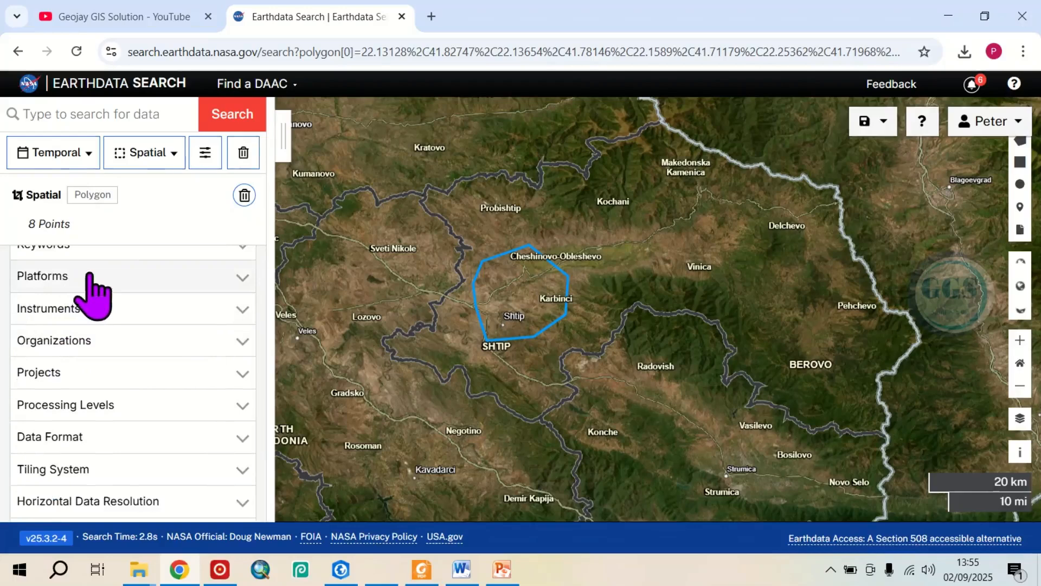
pyautogui.click(242, 278)
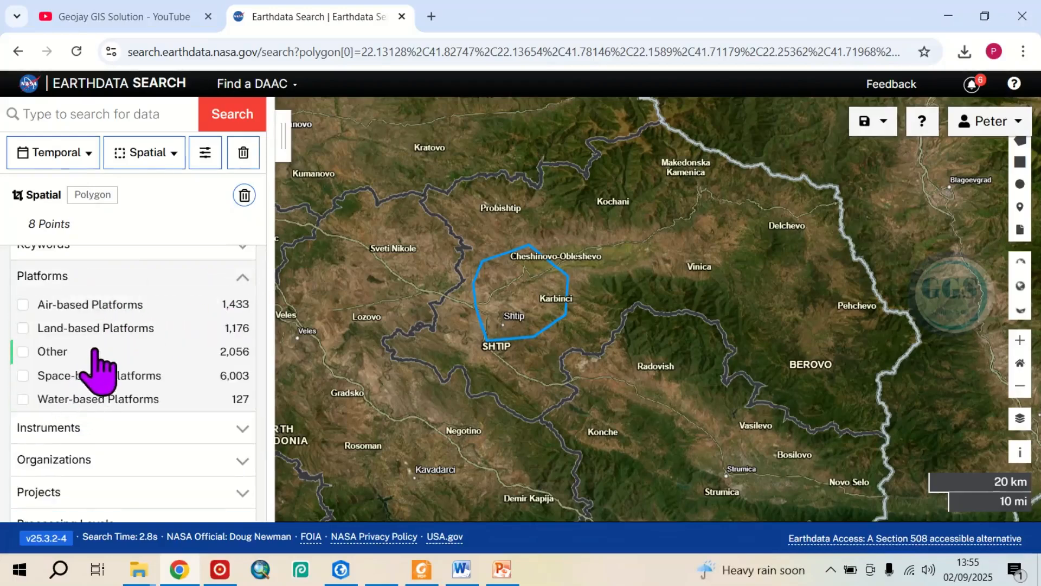
pyautogui.click(242, 278)
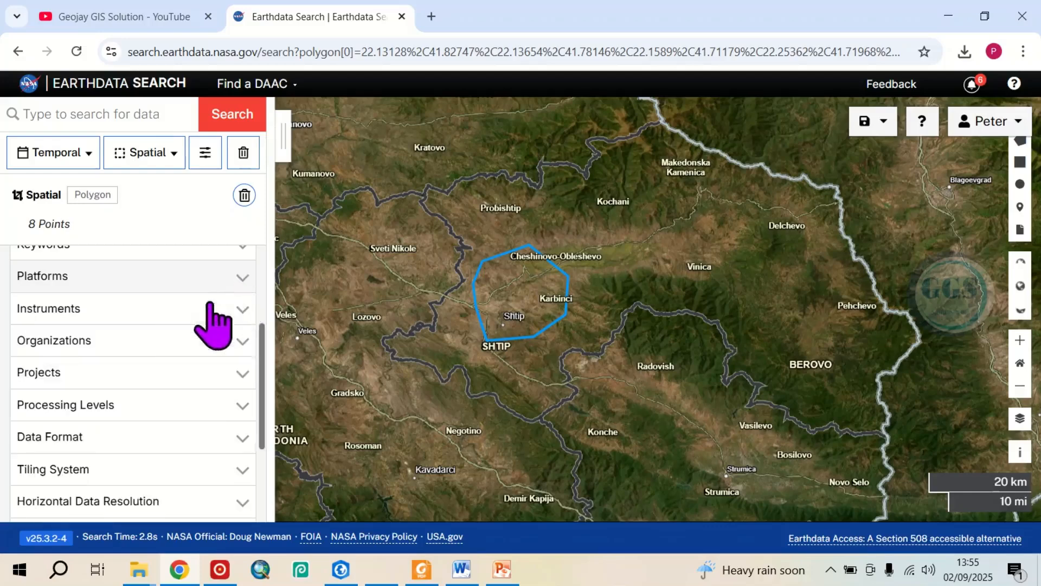
pyautogui.click(245, 317)
pyautogui.scroll(-8, 155, 375)
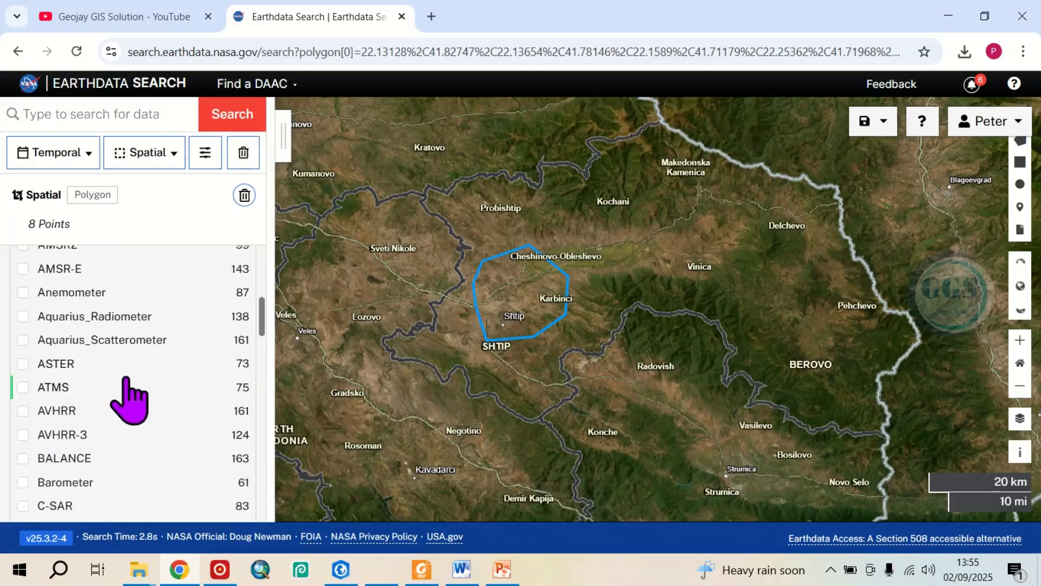
pyautogui.scroll(-15, 127, 380)
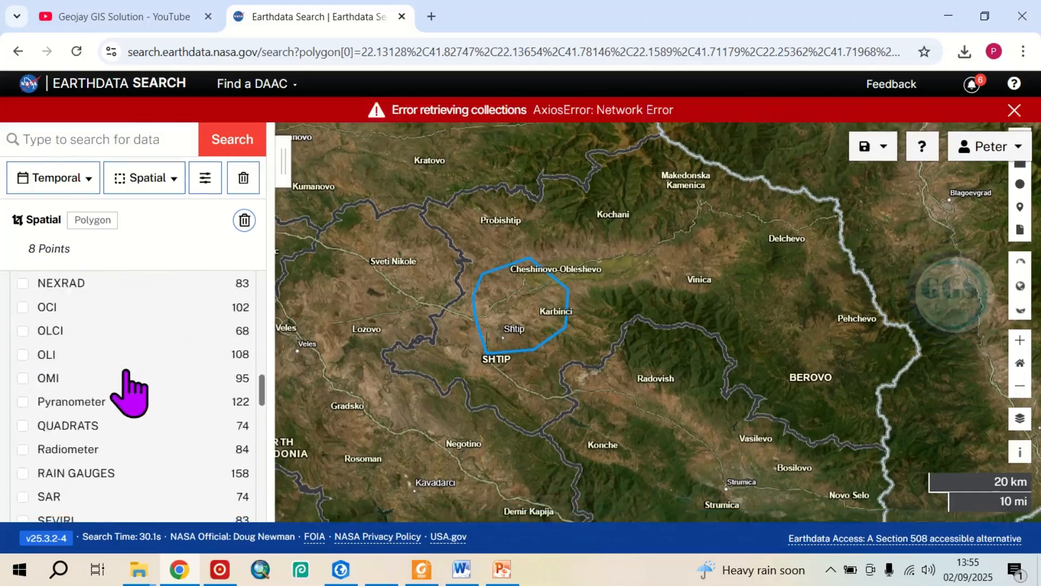
pyautogui.scroll(2, 136, 393)
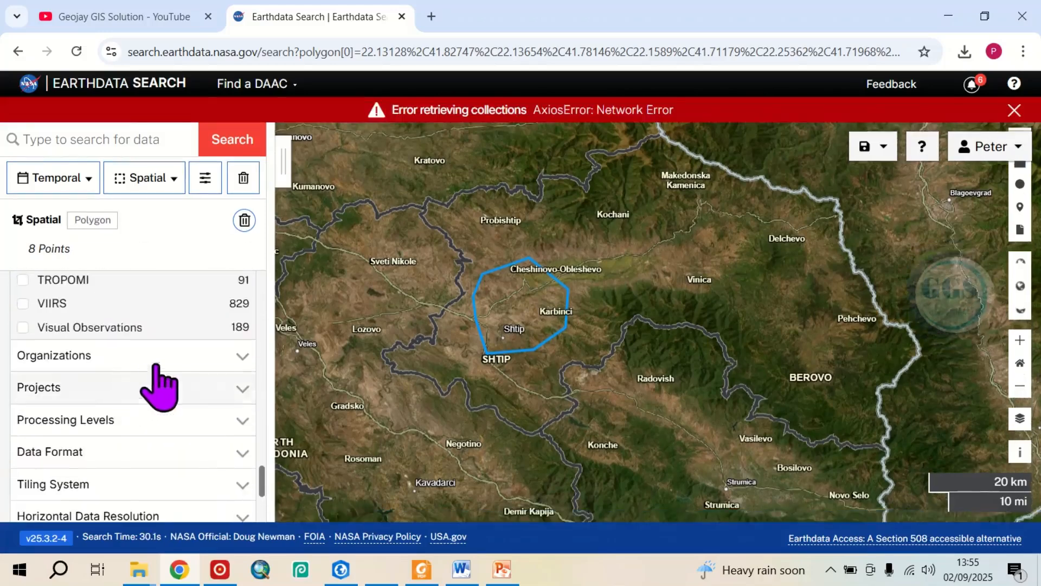
pyautogui.scroll(-3, 65, 386)
pyautogui.scroll(1, 76, 325)
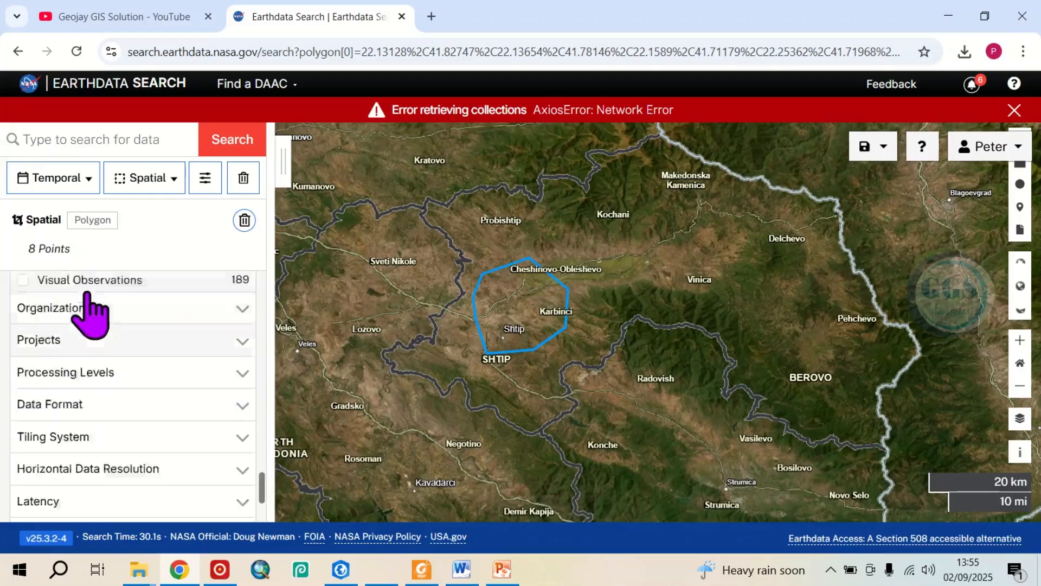
pyautogui.scroll(1, 87, 337)
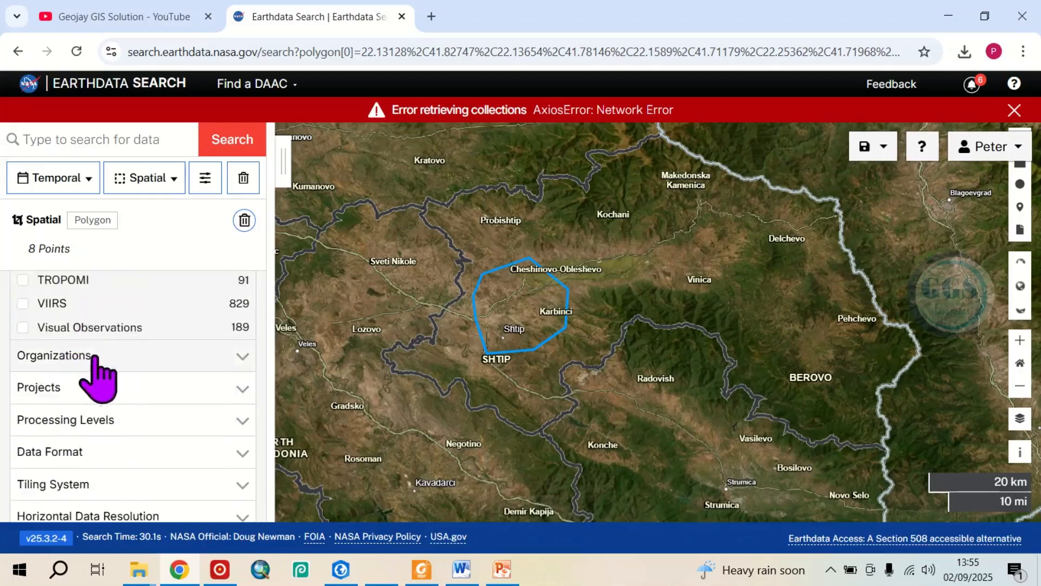
# Filter the collections by the organization Shuttle Radar Topography Mission.
pyautogui.click(244, 358)
pyautogui.scroll(-5, 154, 412)
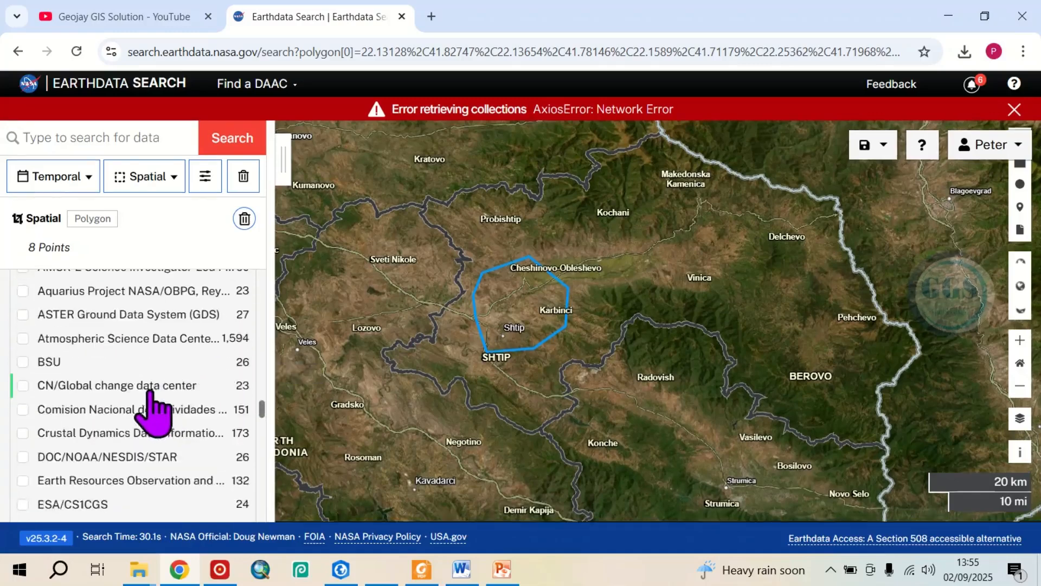
pyautogui.scroll(-6, 146, 388)
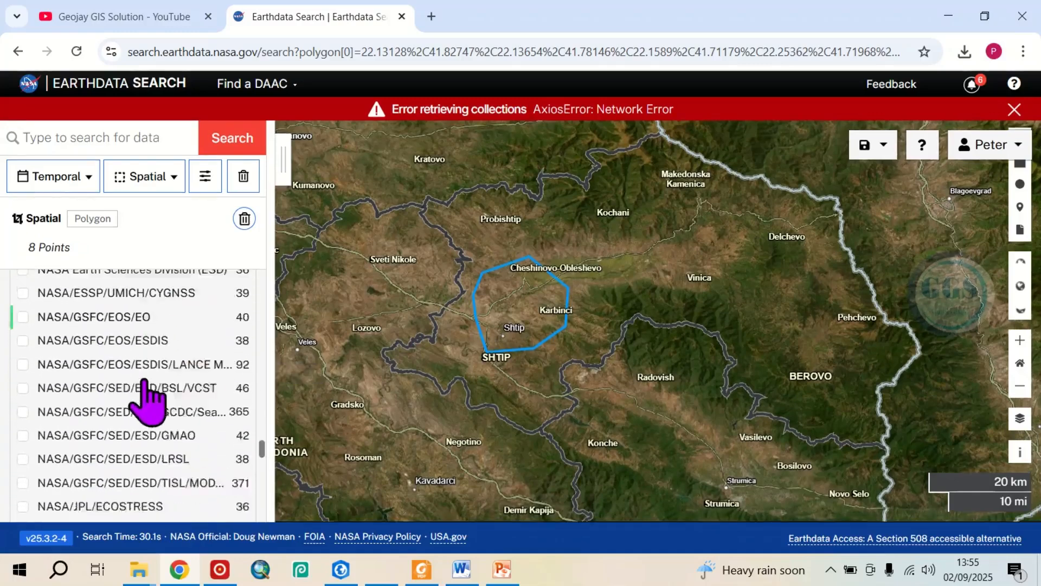
pyautogui.scroll(-6, 145, 404)
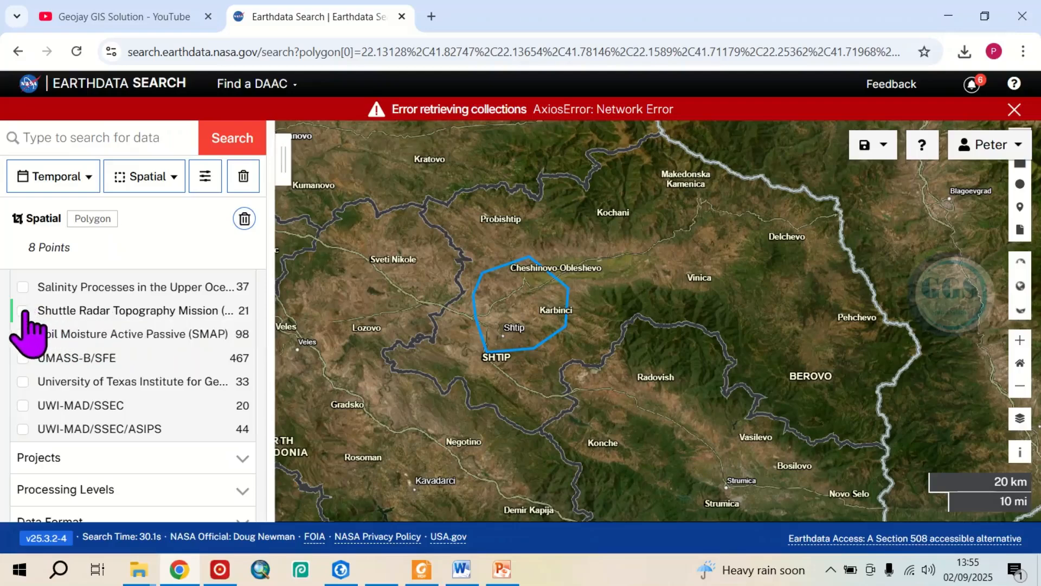
pyautogui.click(145, 311)
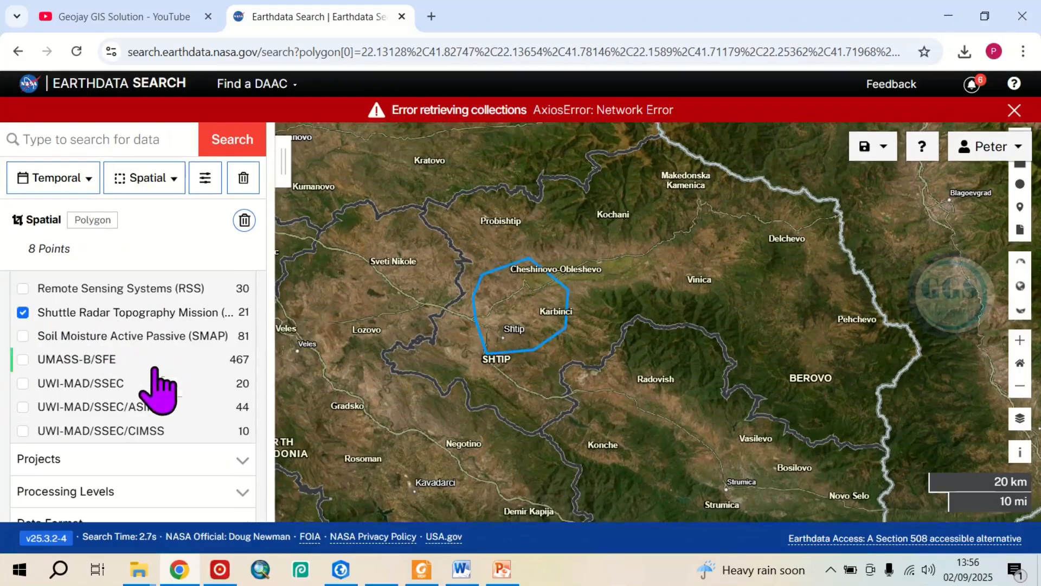
pyautogui.scroll(-3, 157, 389)
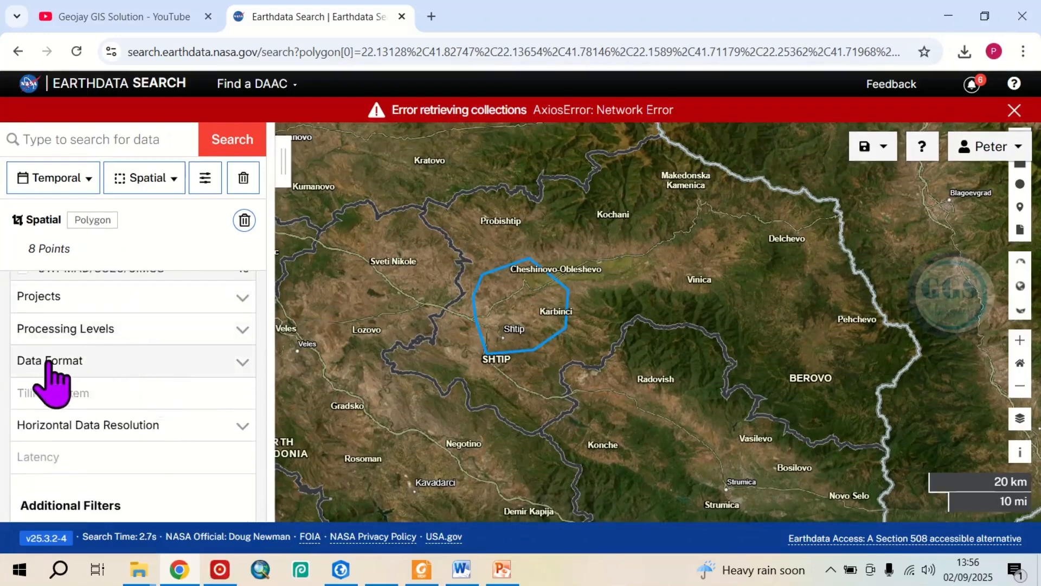
# Filter the collections by the HGT data format and bring the matching collections list back into view.
pyautogui.click(243, 362)
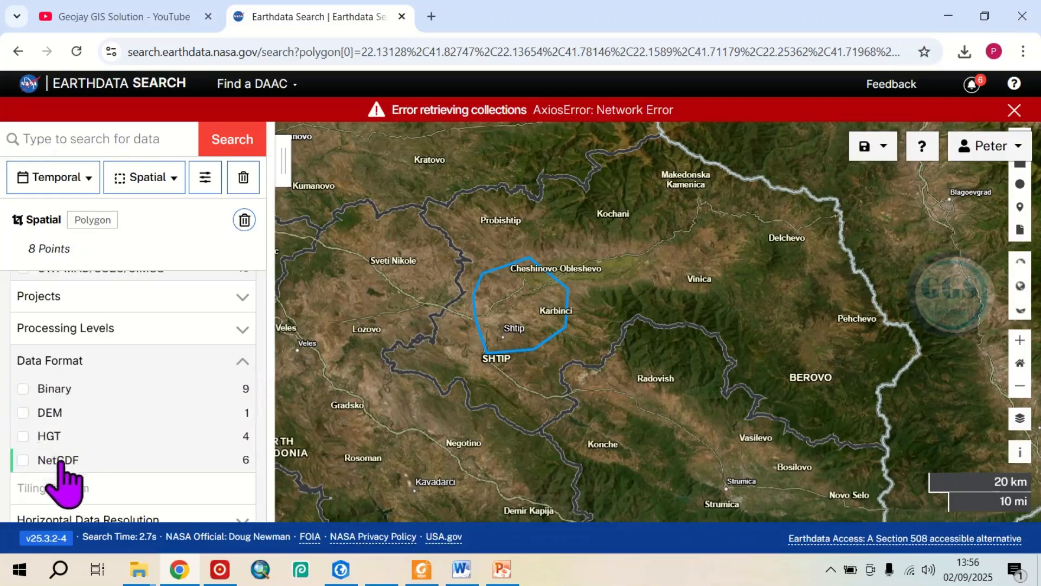
pyautogui.click(53, 437)
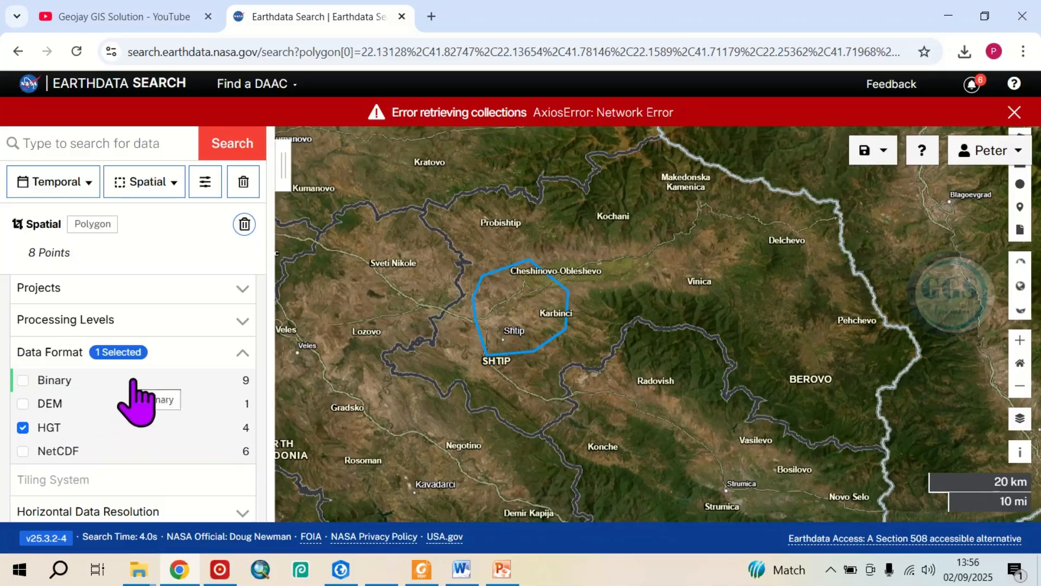
pyautogui.click(287, 170)
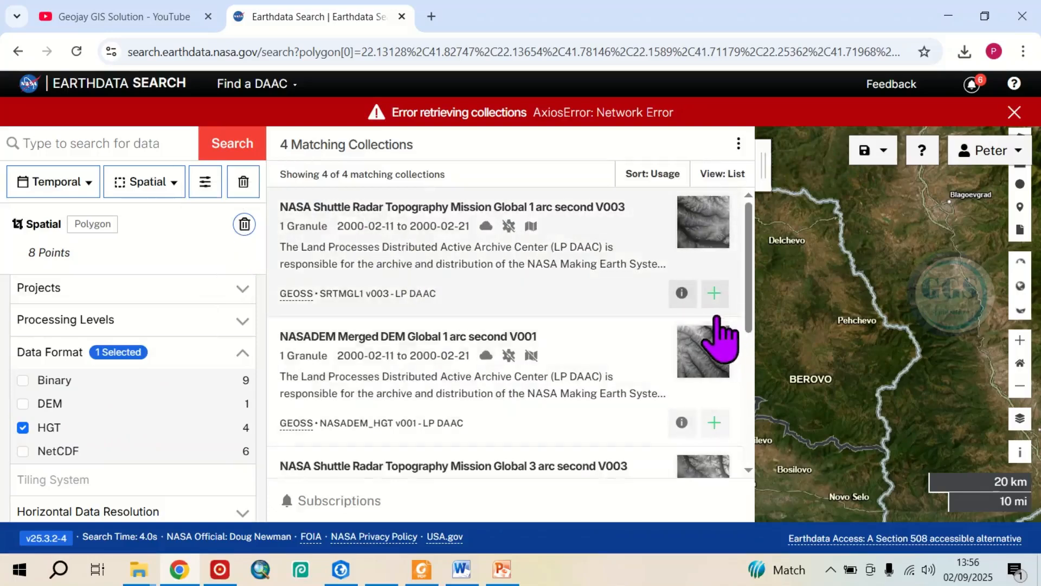
# Review the matching collections and open the granules of NASA Shuttle Radar Topography Mission Global 1 arc second V003.
pyautogui.scroll(-5, 722, 339)
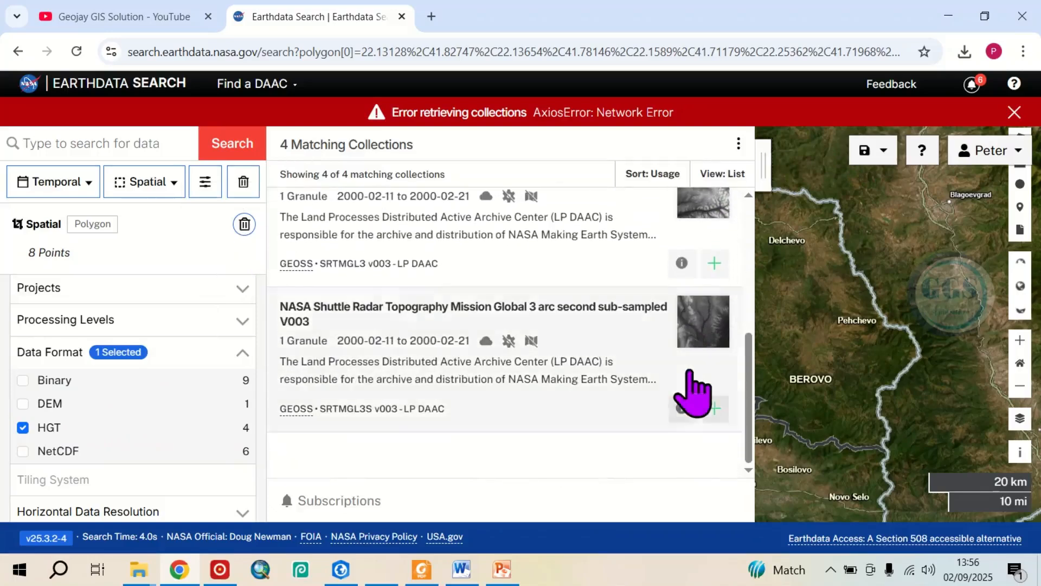
pyautogui.scroll(5, 686, 369)
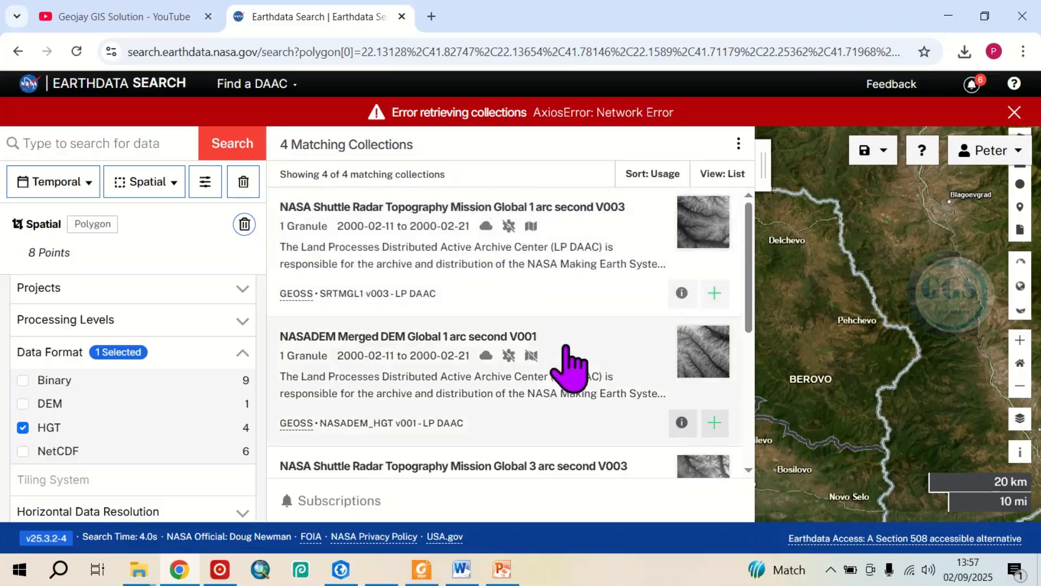
pyautogui.scroll(-3, 567, 361)
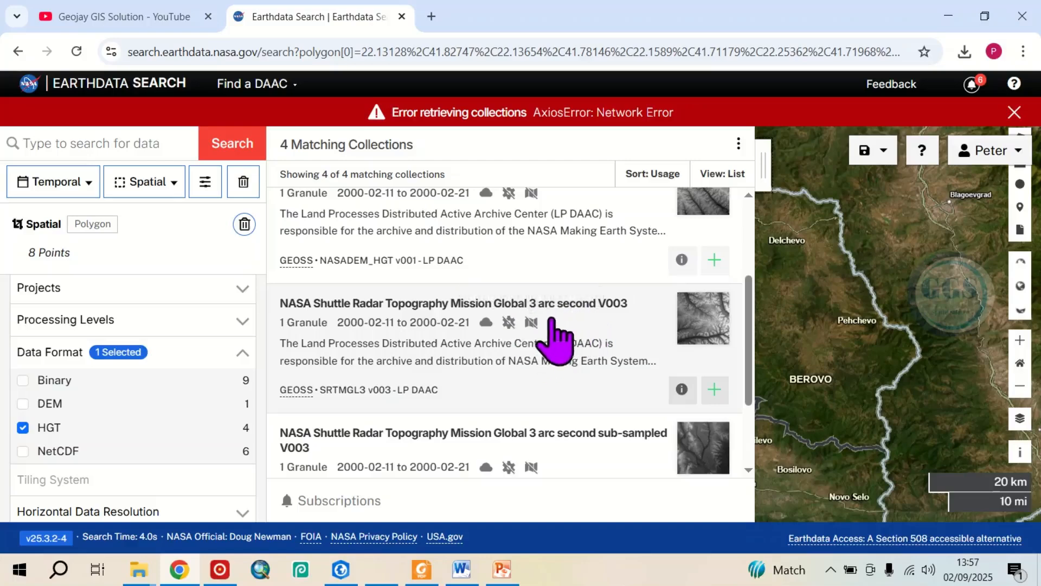
pyautogui.scroll(-3, 554, 314)
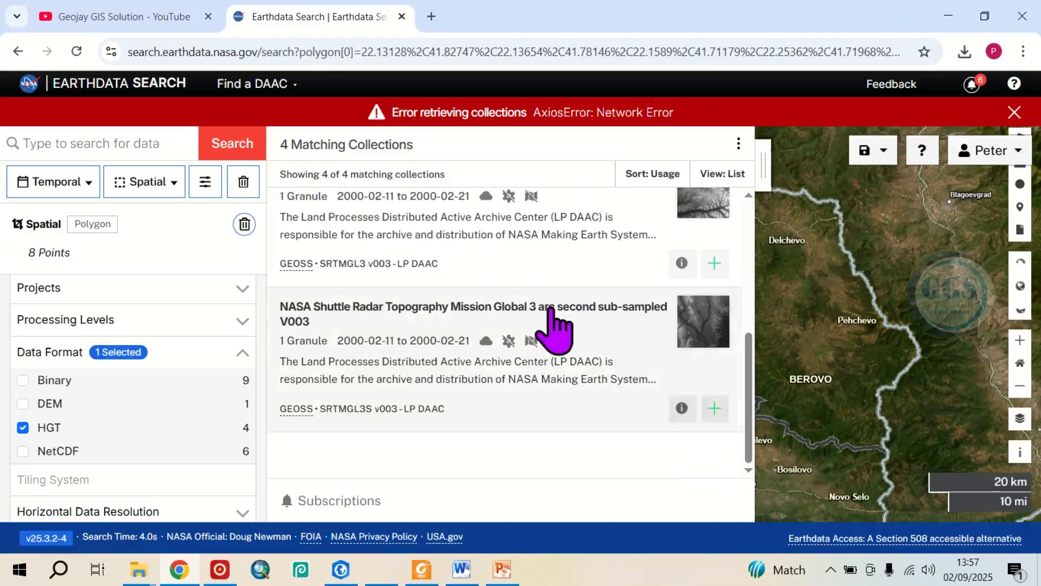
pyautogui.scroll(5, 551, 310)
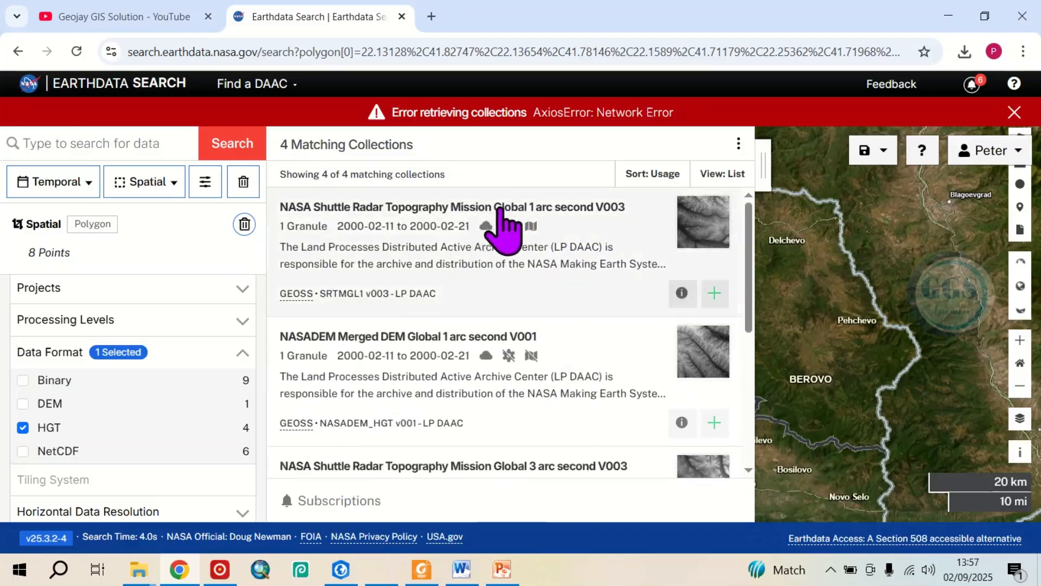
pyautogui.click(422, 206)
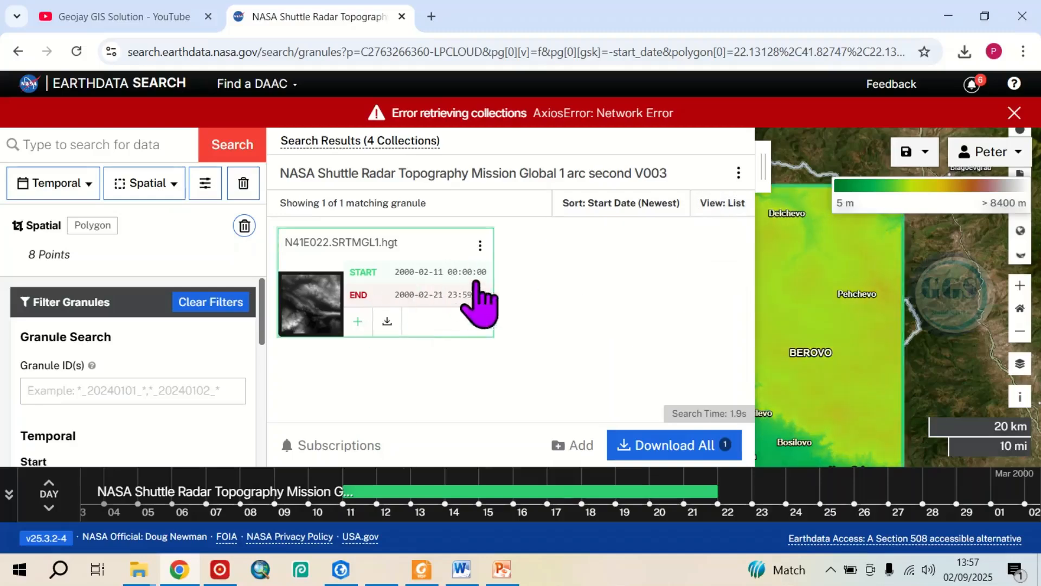
# Check the granule's coverage around Shtip on the map and download its file N41E022.SRTMGL1.hgt.zip.
pyautogui.scroll(-1, 934, 327)
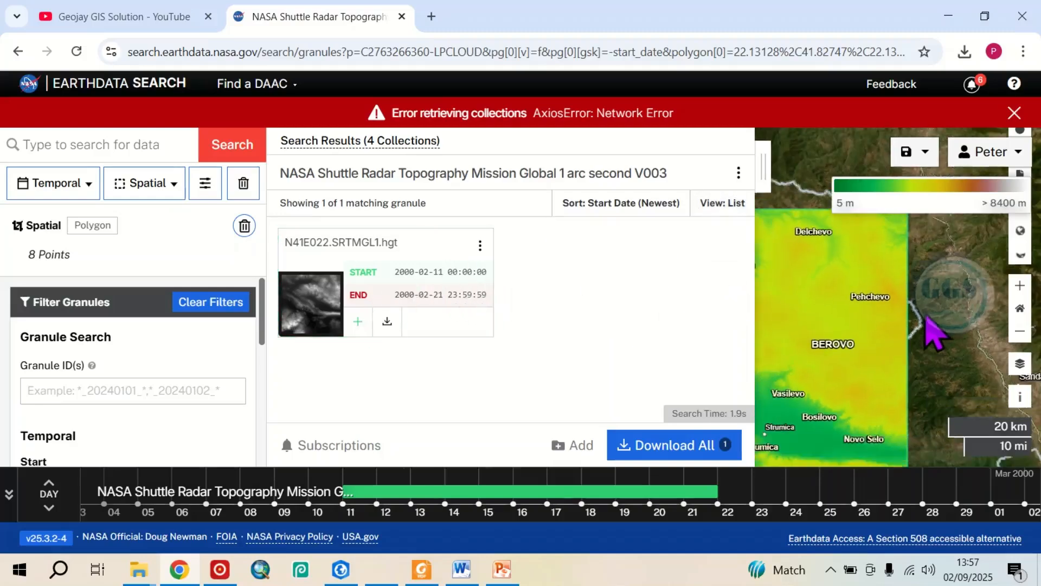
pyautogui.scroll(-1, 934, 327)
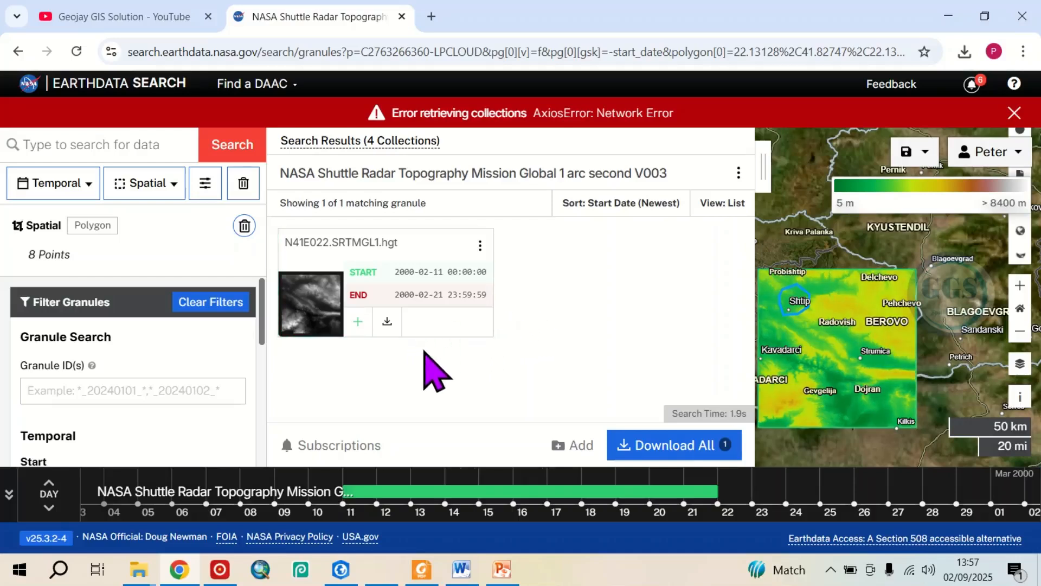
pyautogui.click(387, 321)
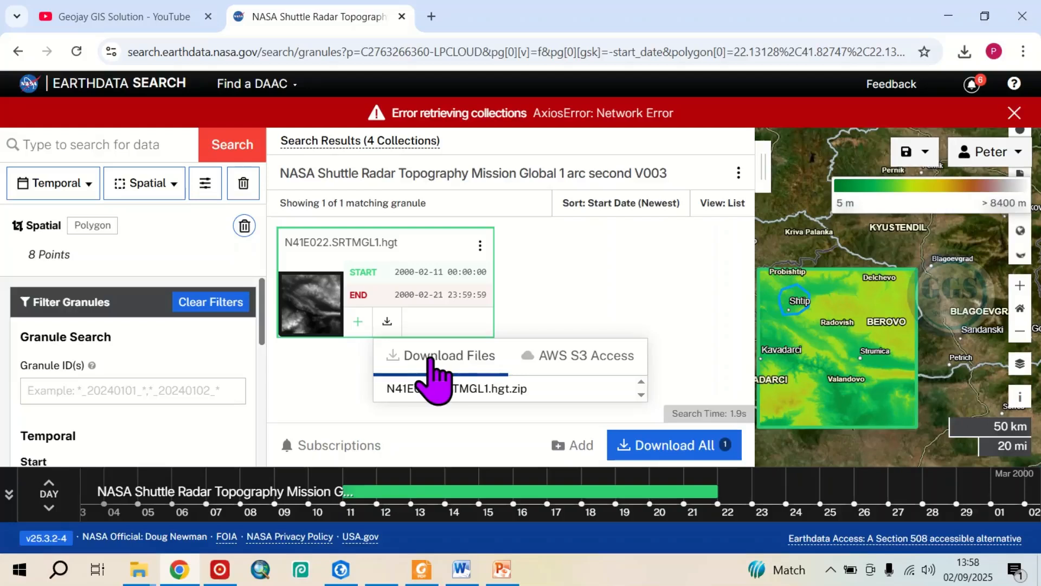
pyautogui.click(428, 391)
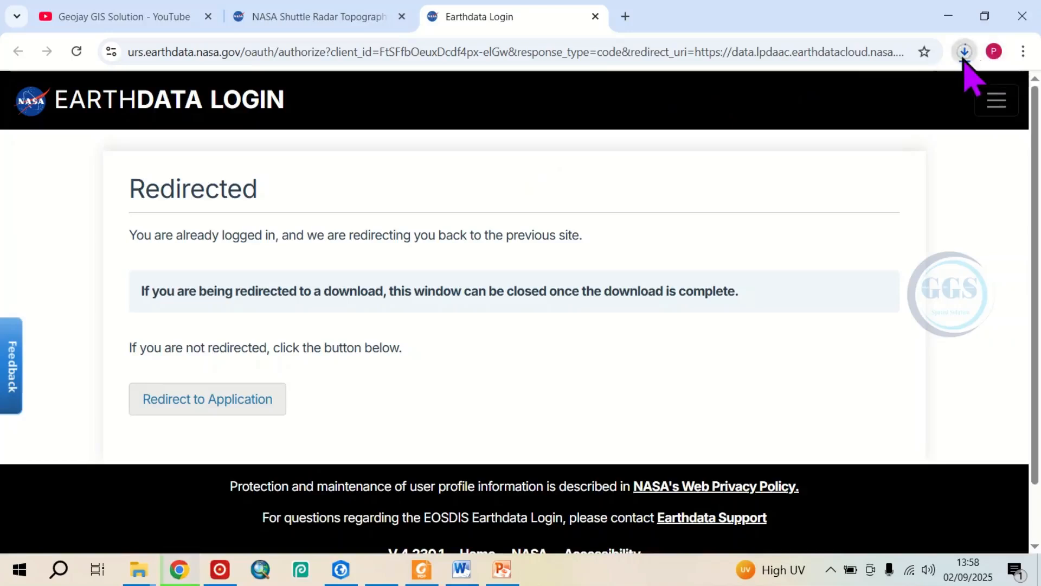
pyautogui.click(964, 52)
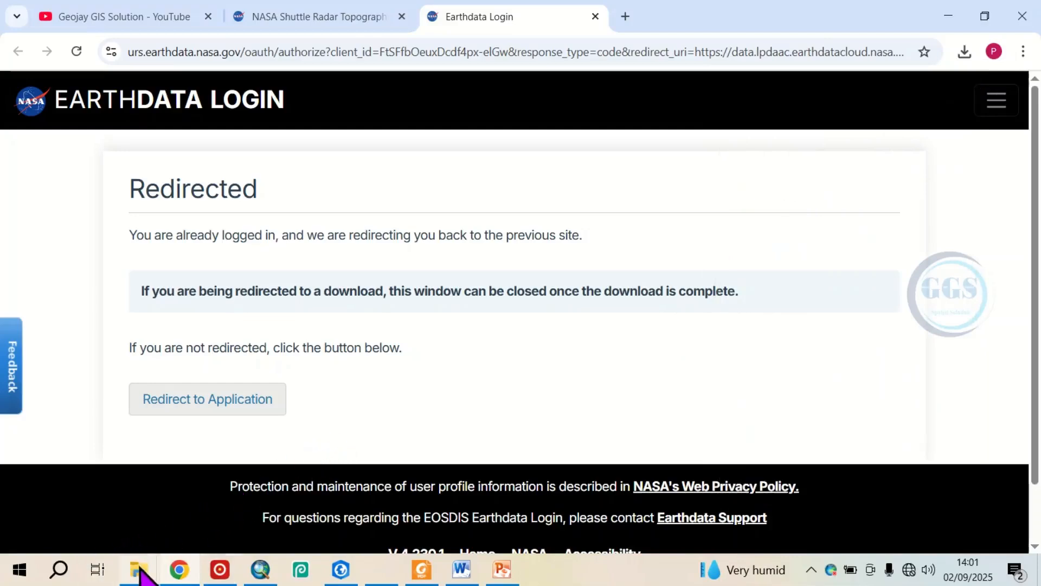
# Switch to File Explorer and extract N41E022.SRTMGL1.hgt.zip directly into the Lokoja folder.
pyautogui.moveTo(140, 571)
pyautogui.moveTo(193, 510)
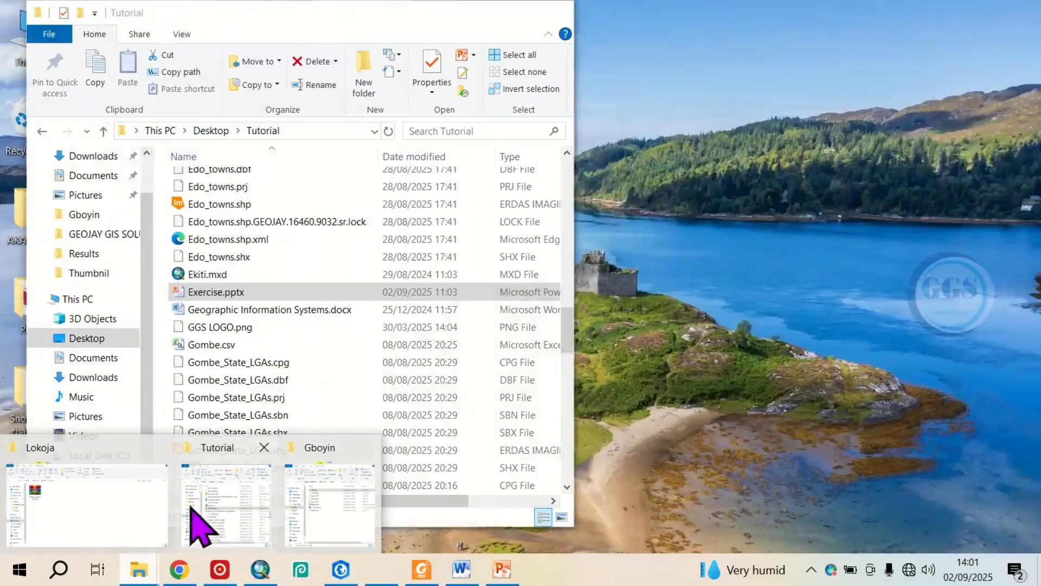
pyautogui.click(108, 507)
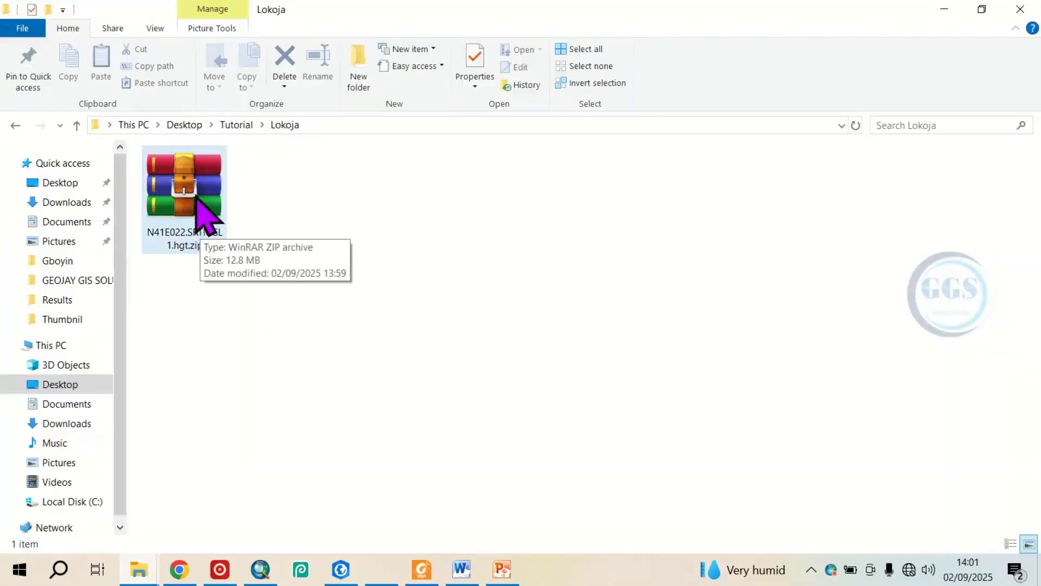
pyautogui.click(198, 202)
pyautogui.rightClick(205, 209)
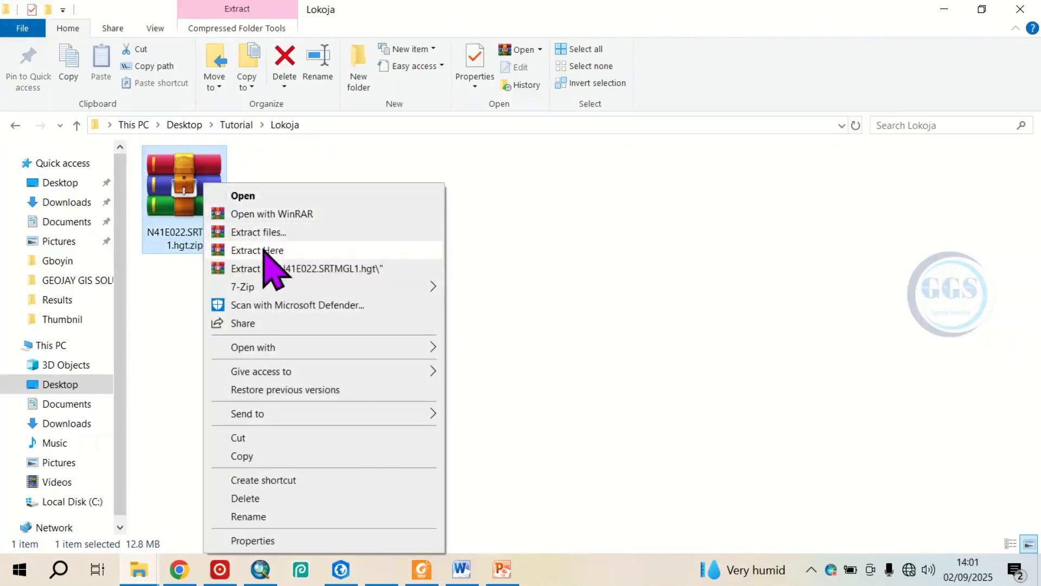
pyautogui.click(266, 250)
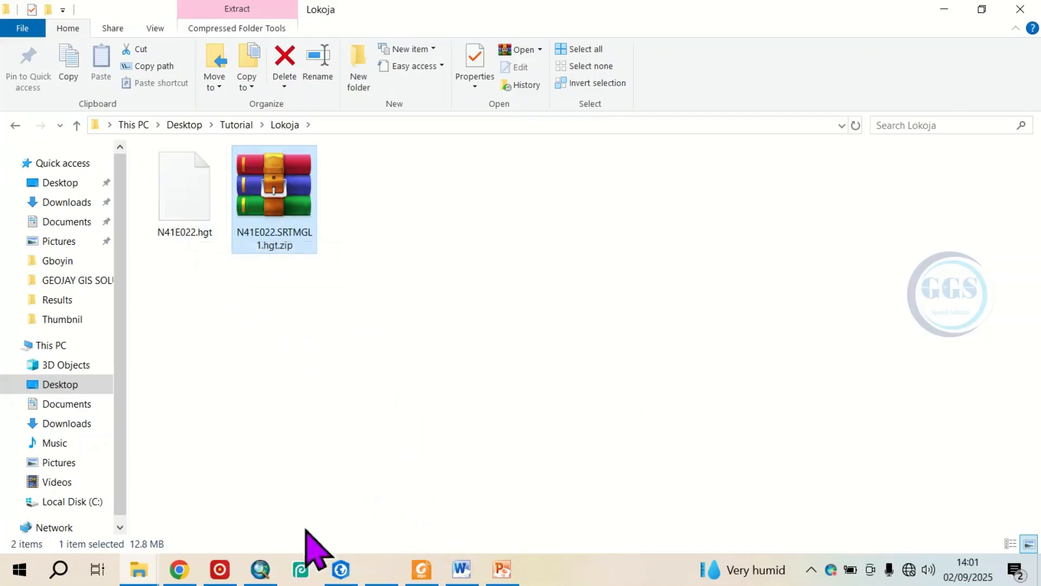
# Switch to ArcMap and add the raster N41E022.hgt from the Lokoja folder inside Tutorial on the Desktop.
pyautogui.click(260, 569)
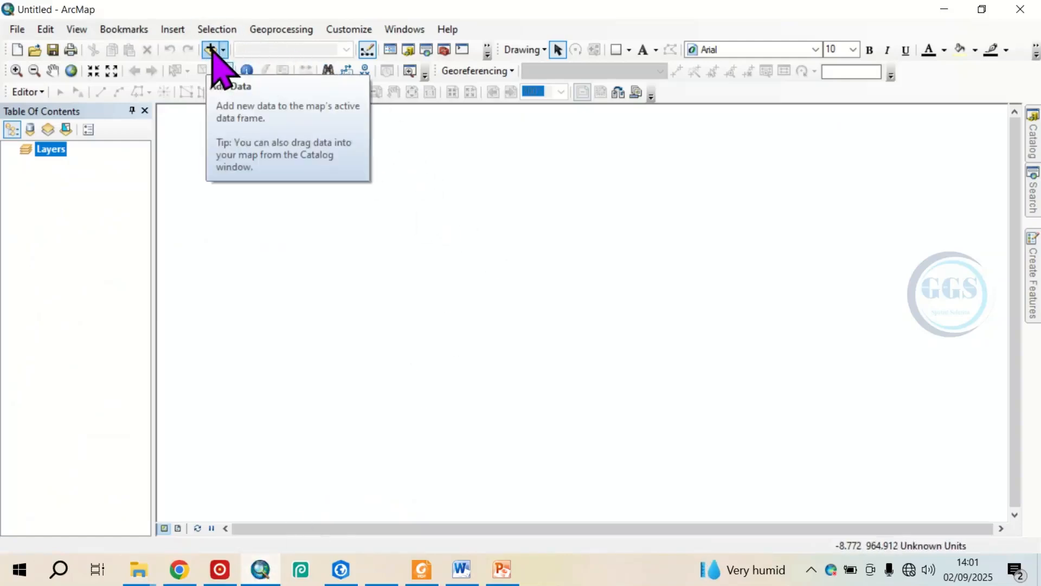
pyautogui.click(210, 50)
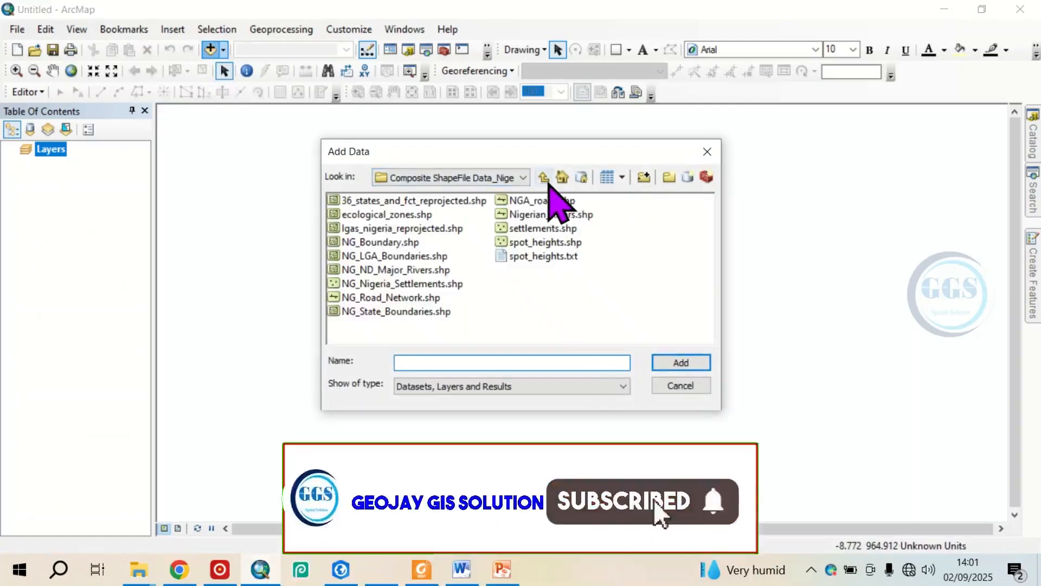
pyautogui.click(543, 178)
pyautogui.click(544, 178)
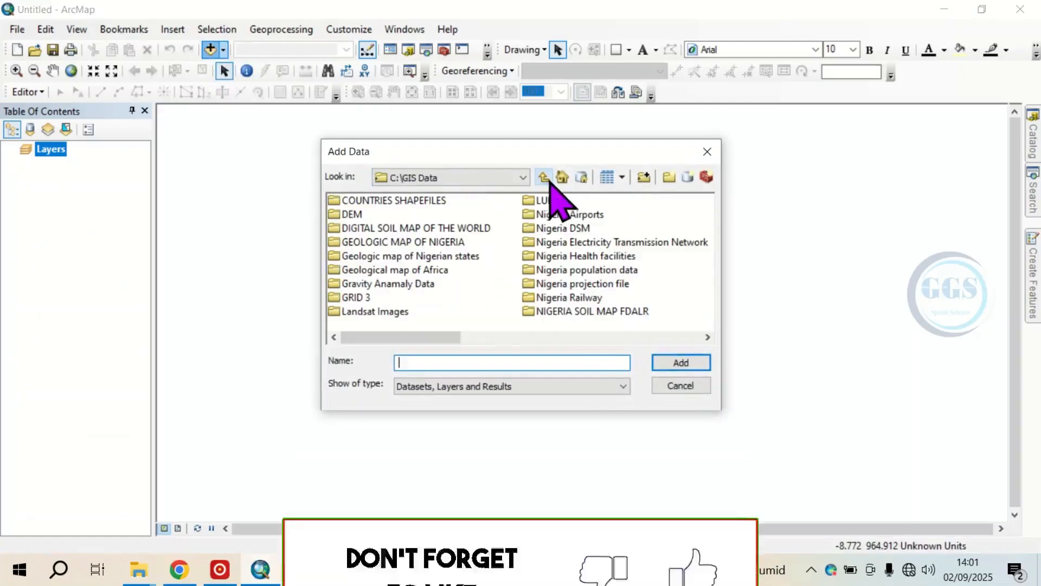
pyautogui.click(522, 179)
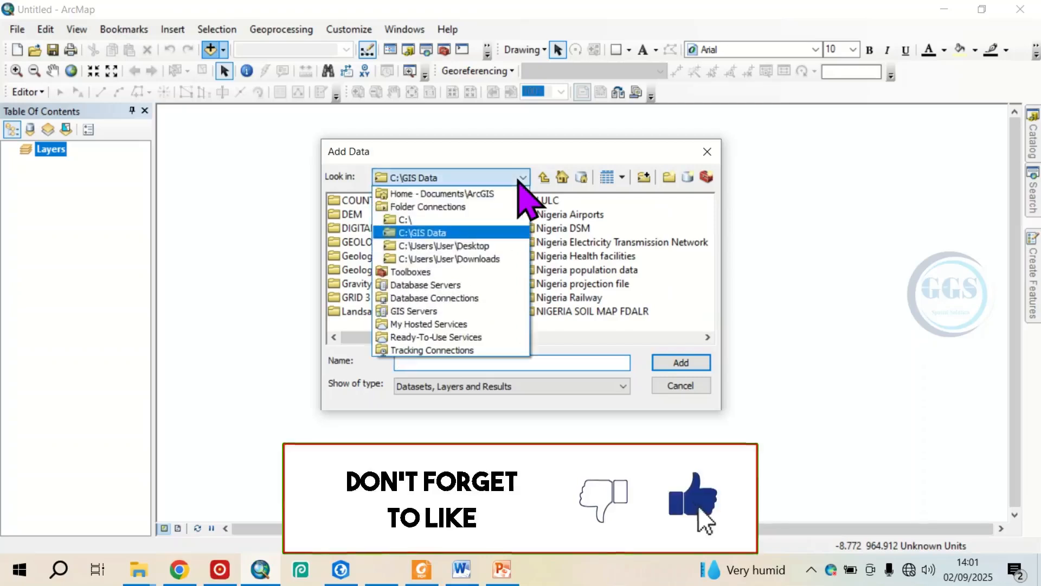
pyautogui.click(478, 246)
pyautogui.doubleClick(354, 270)
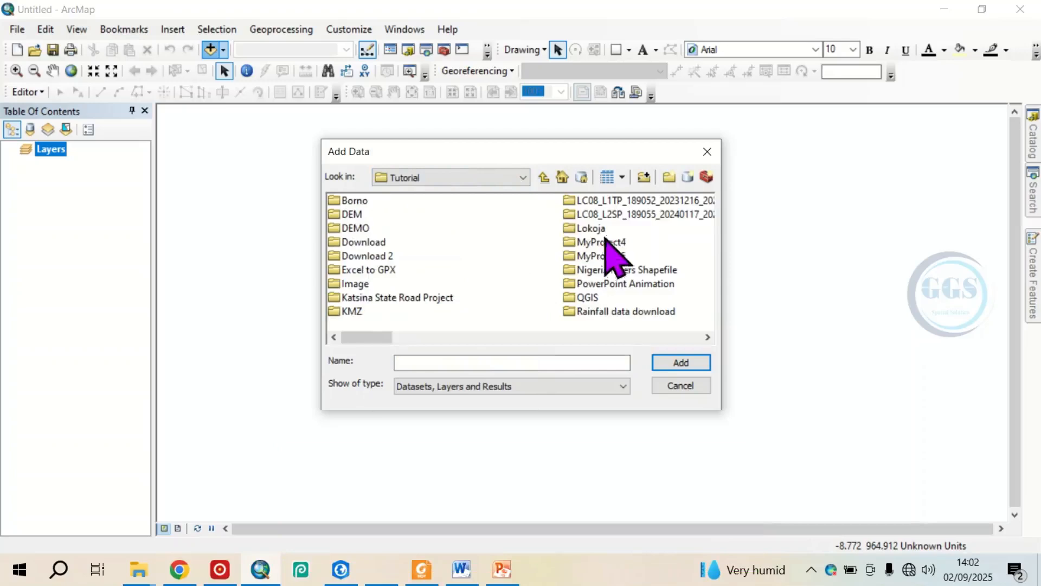
pyautogui.doubleClick(590, 229)
pyautogui.click(373, 200)
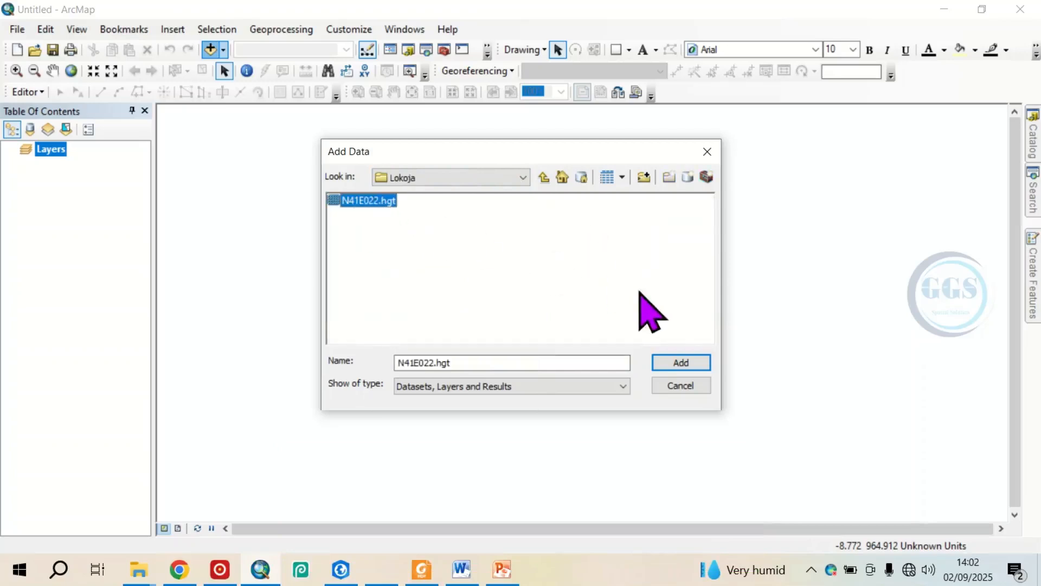
pyautogui.click(685, 365)
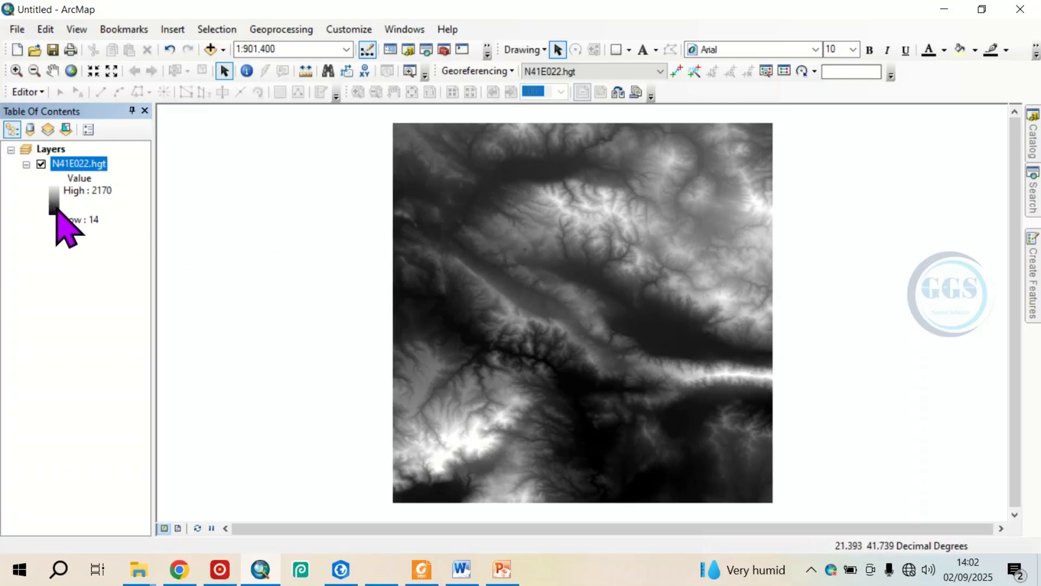
# Apply the red-yellow-green color ramp to the N41E022.hgt layer, without inverting it.
pyautogui.doubleClick(55, 209)
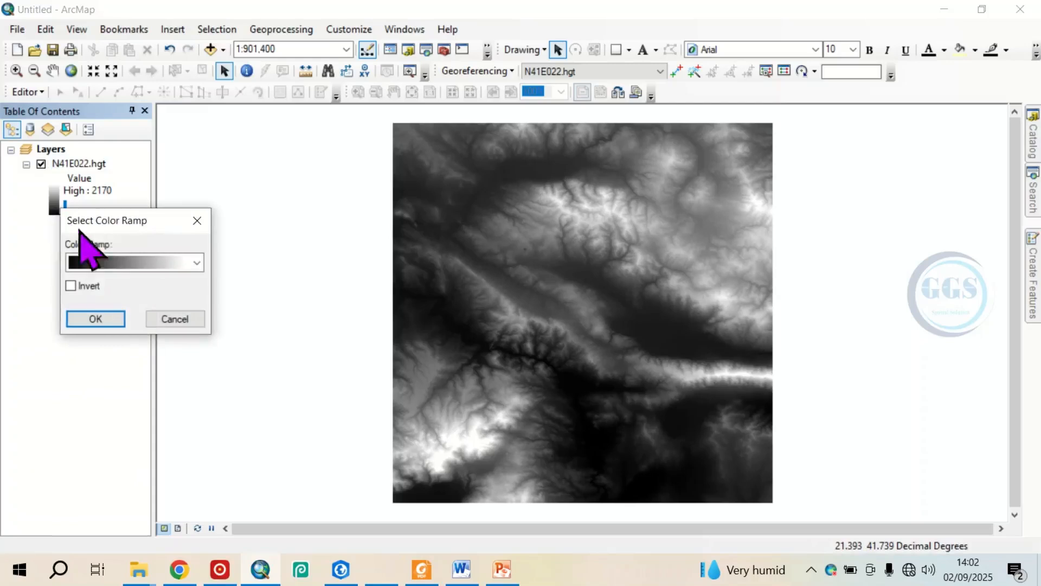
pyautogui.click(133, 263)
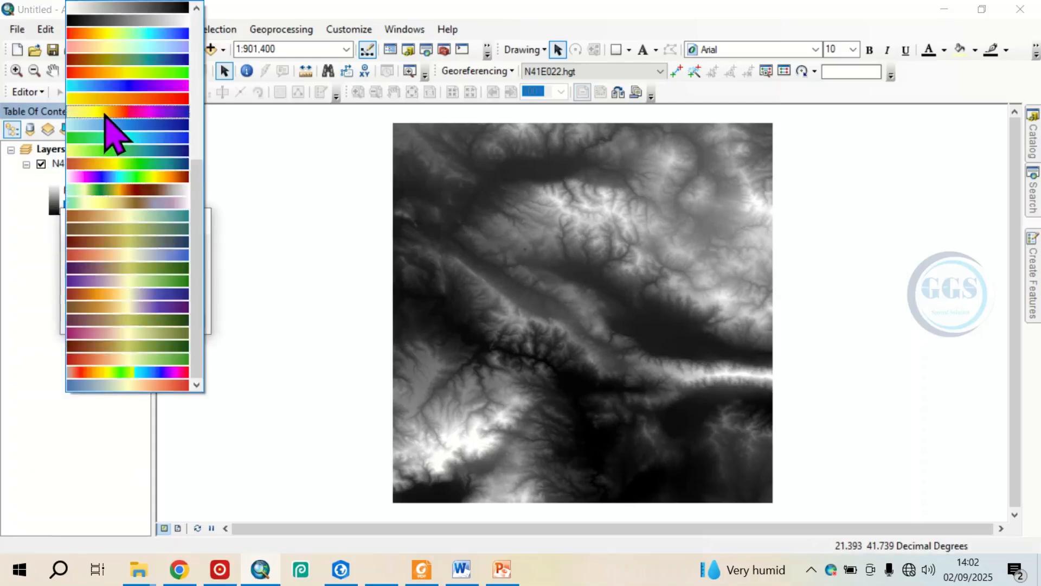
pyautogui.click(107, 88)
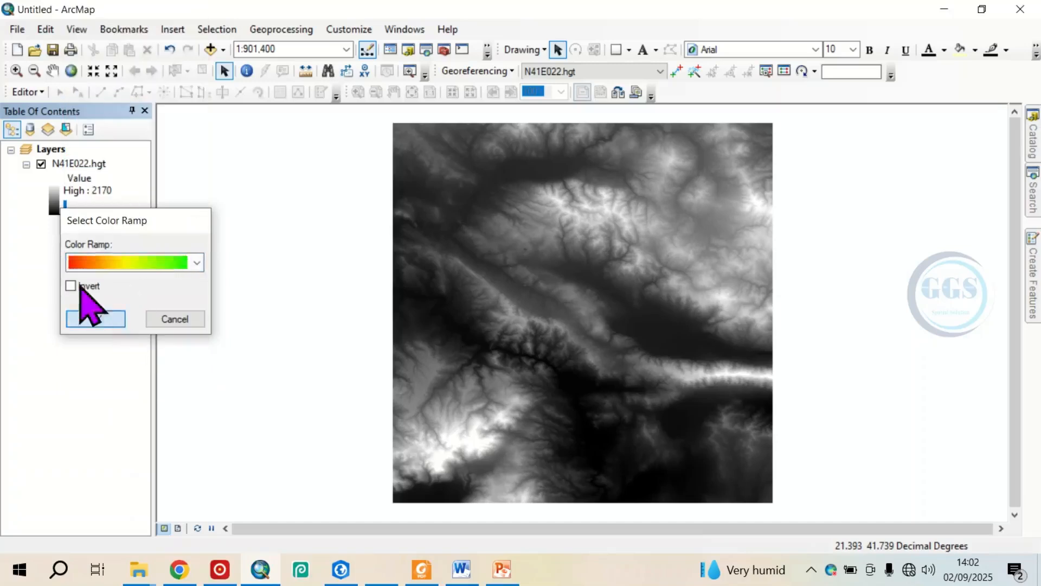
pyautogui.click(92, 317)
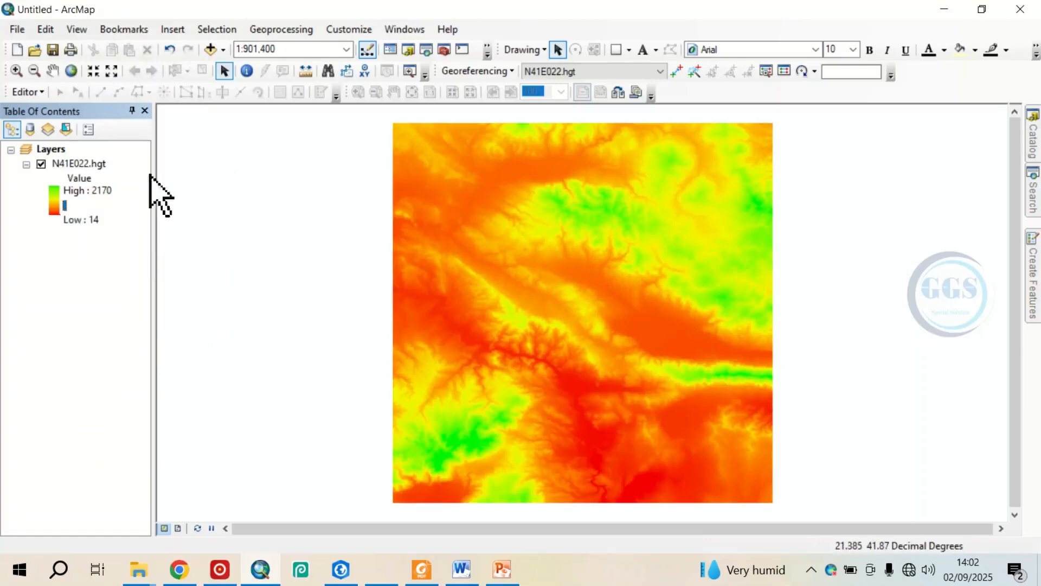
# Open the N41E022.hgt layer's properties and examine its source information, from raster details to extent and spatial reference.
pyautogui.doubleClick(68, 164)
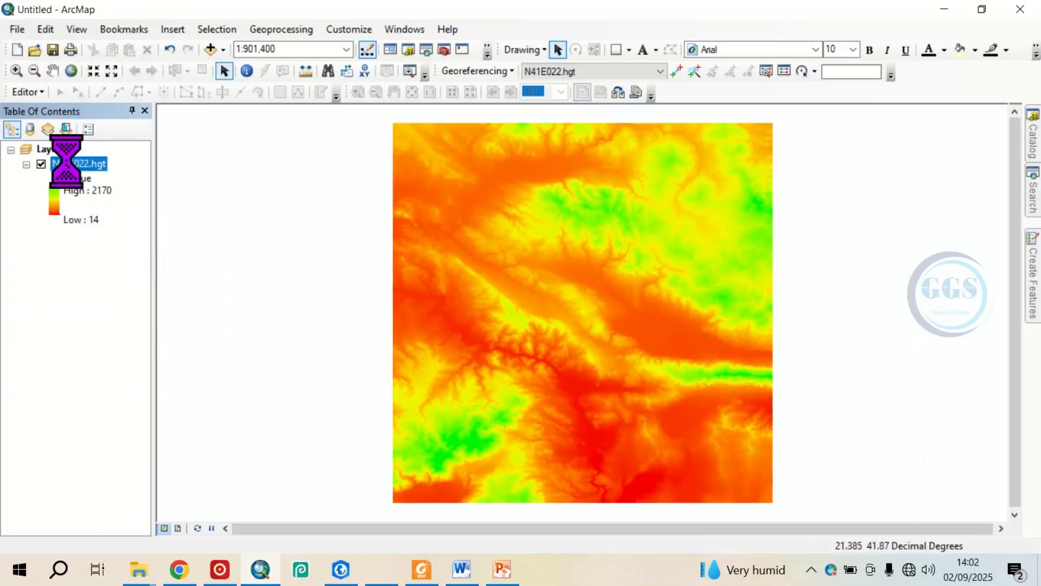
pyautogui.rightClick(67, 164)
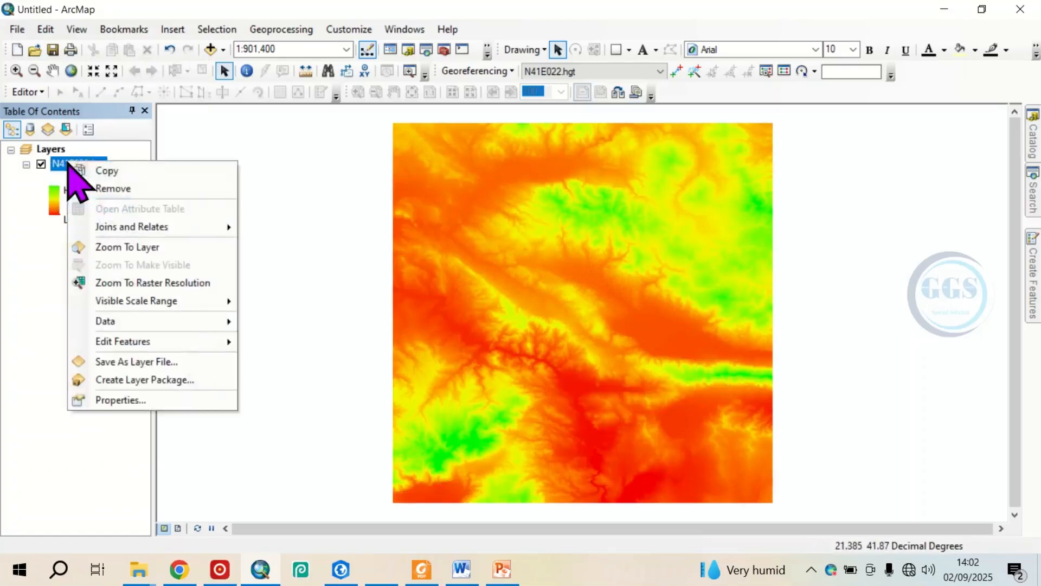
pyautogui.click(114, 401)
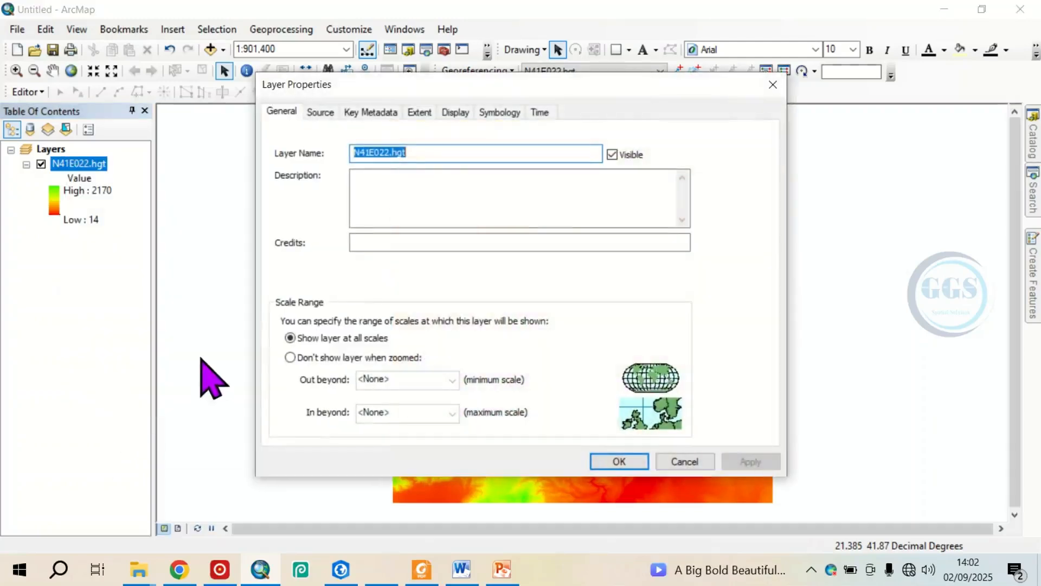
pyautogui.click(321, 110)
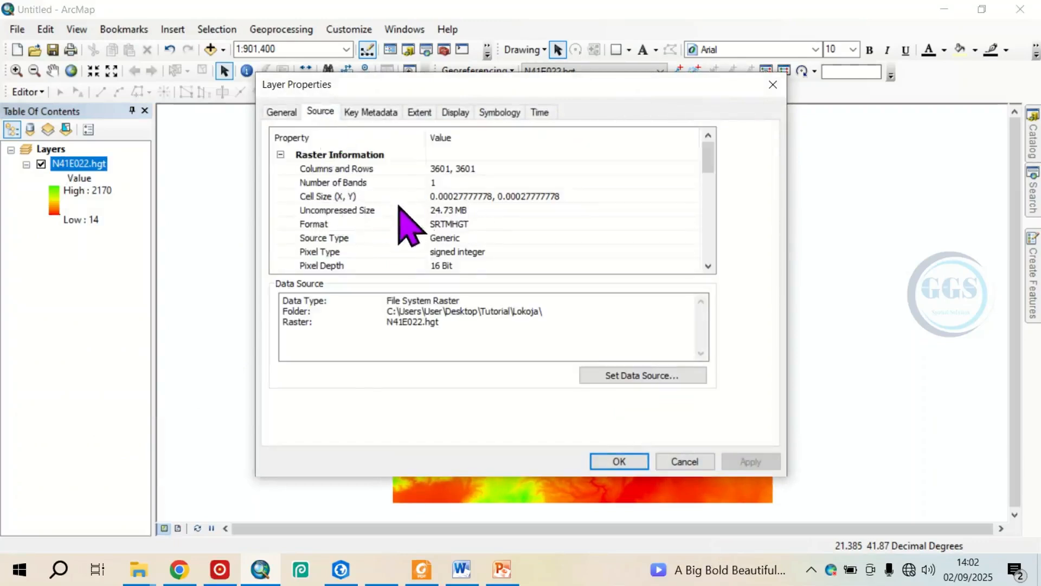
pyautogui.scroll(-4, 458, 233)
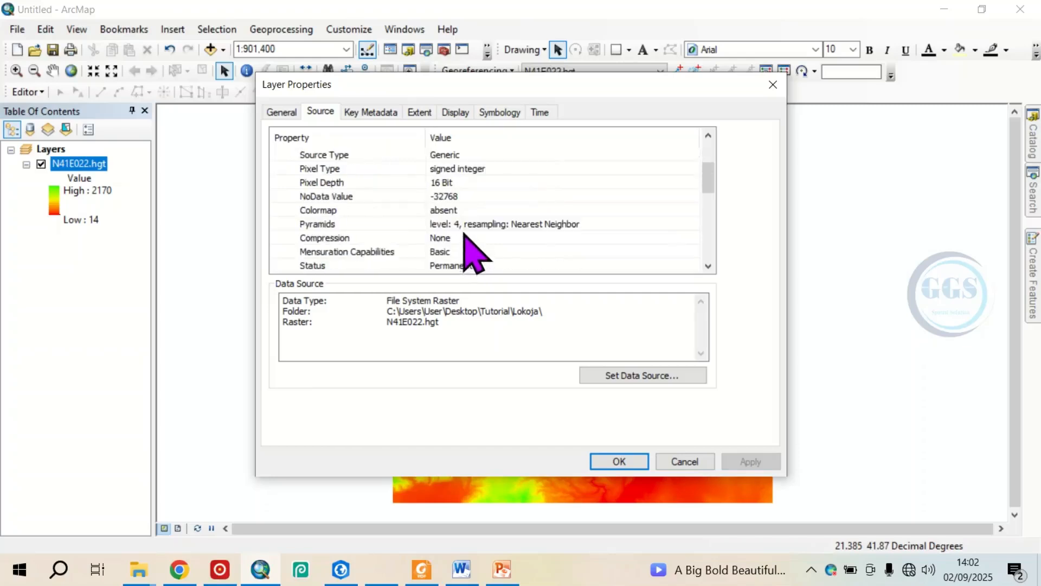
pyautogui.scroll(-1, 478, 255)
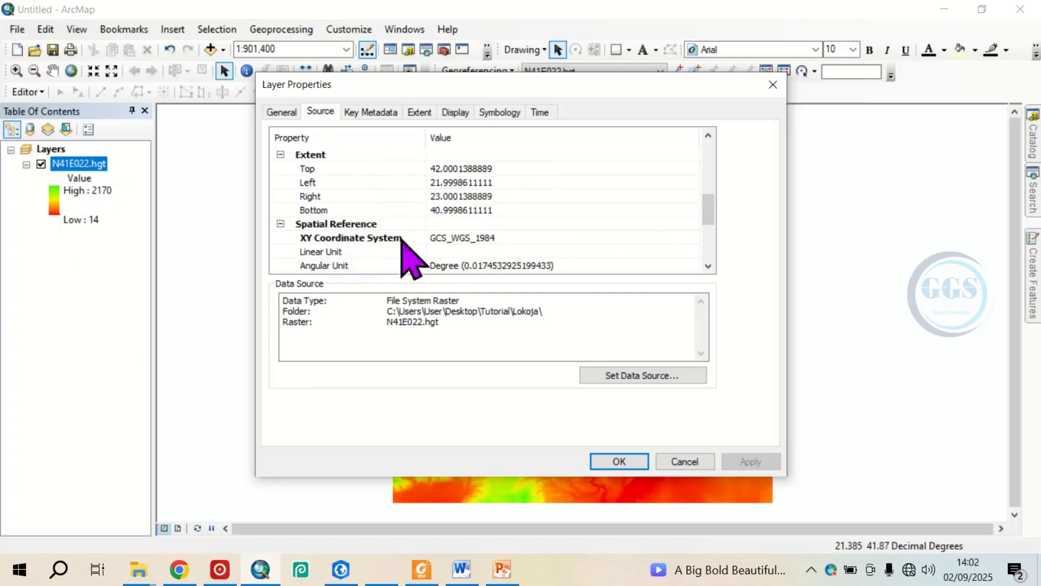
# Review the layer's datum, band statistics, cell size and format in its source information, and close the layer properties.
pyautogui.scroll(-2, 458, 244)
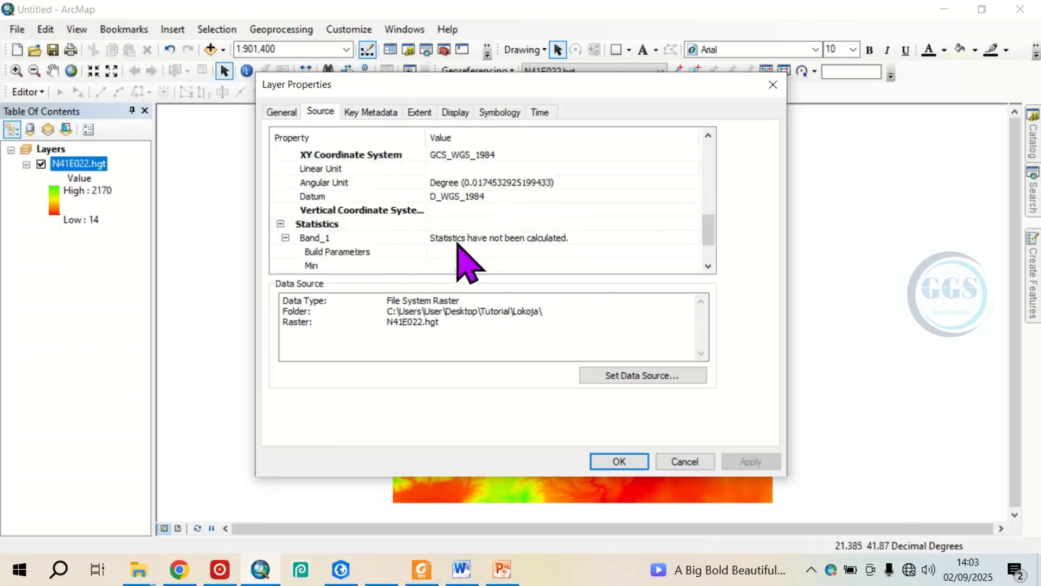
pyautogui.scroll(-2, 458, 246)
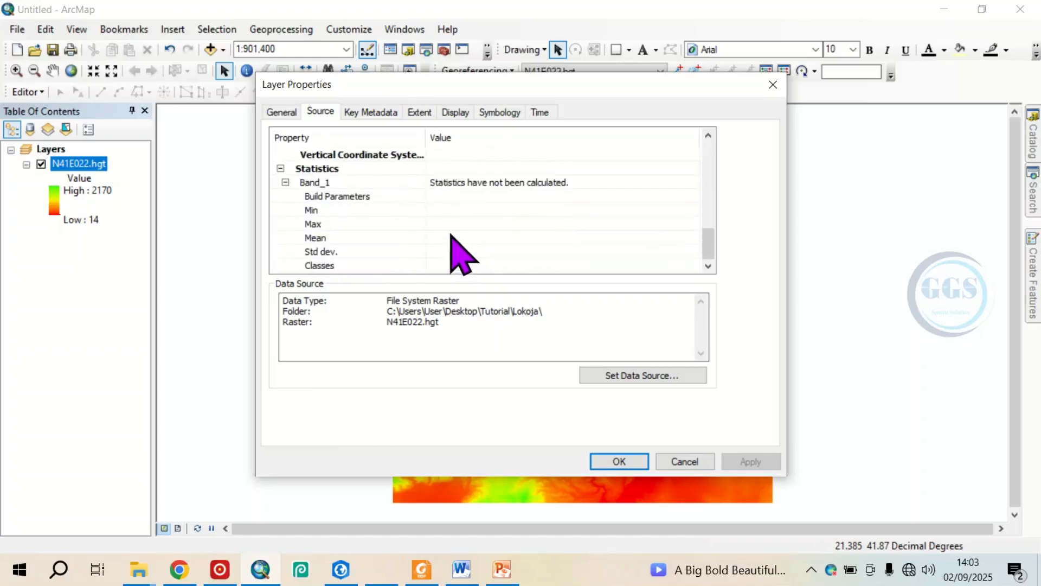
pyautogui.scroll(10, 453, 242)
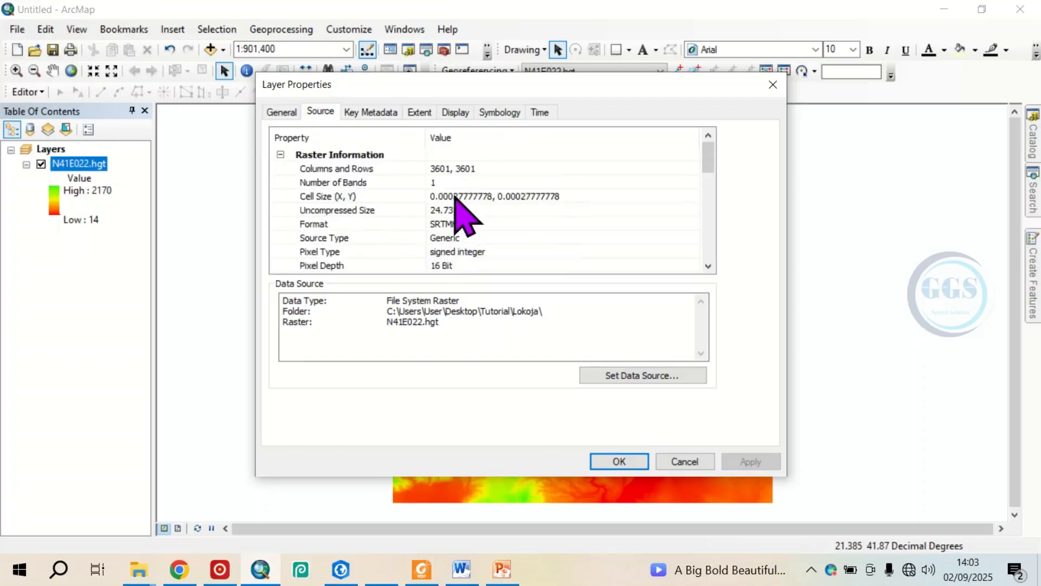
pyautogui.scroll(-1, 454, 197)
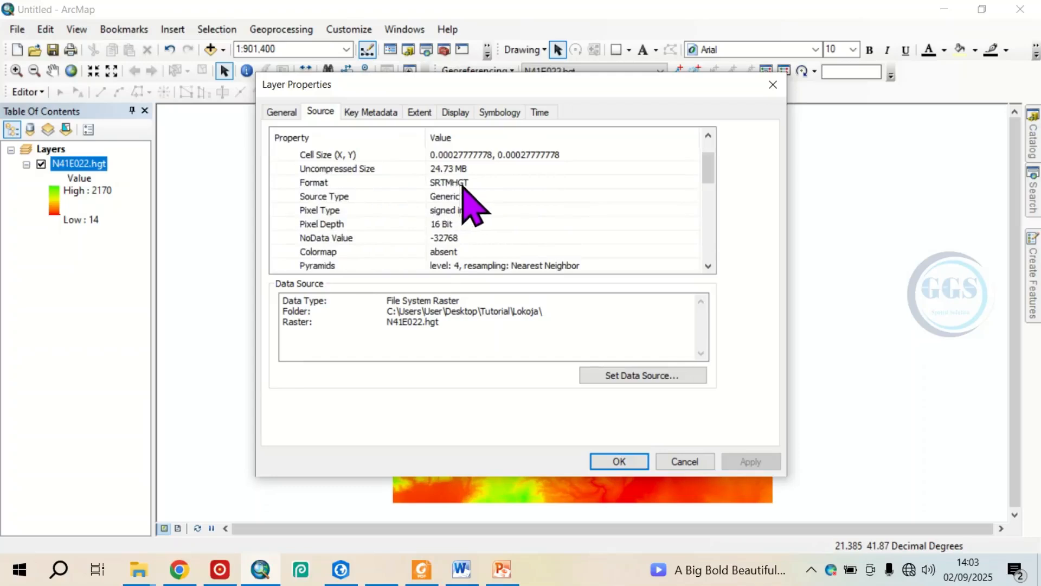
pyautogui.scroll(1, 465, 198)
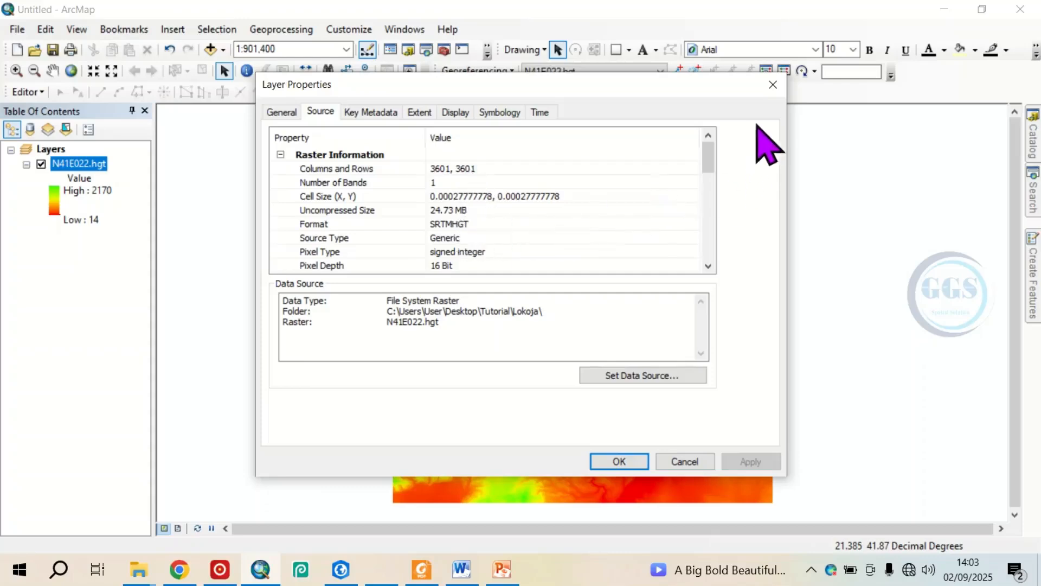
pyautogui.click(773, 85)
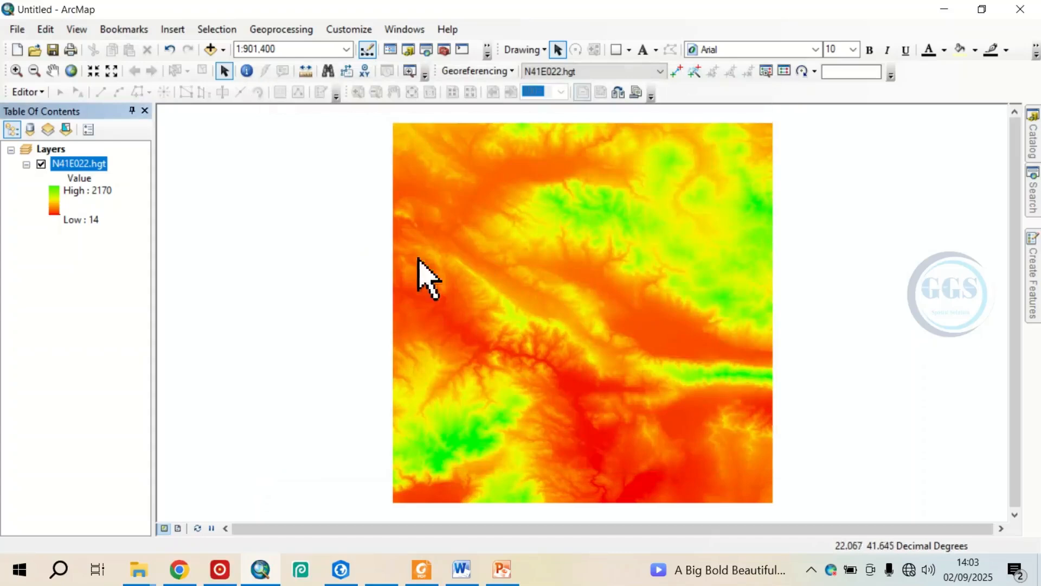